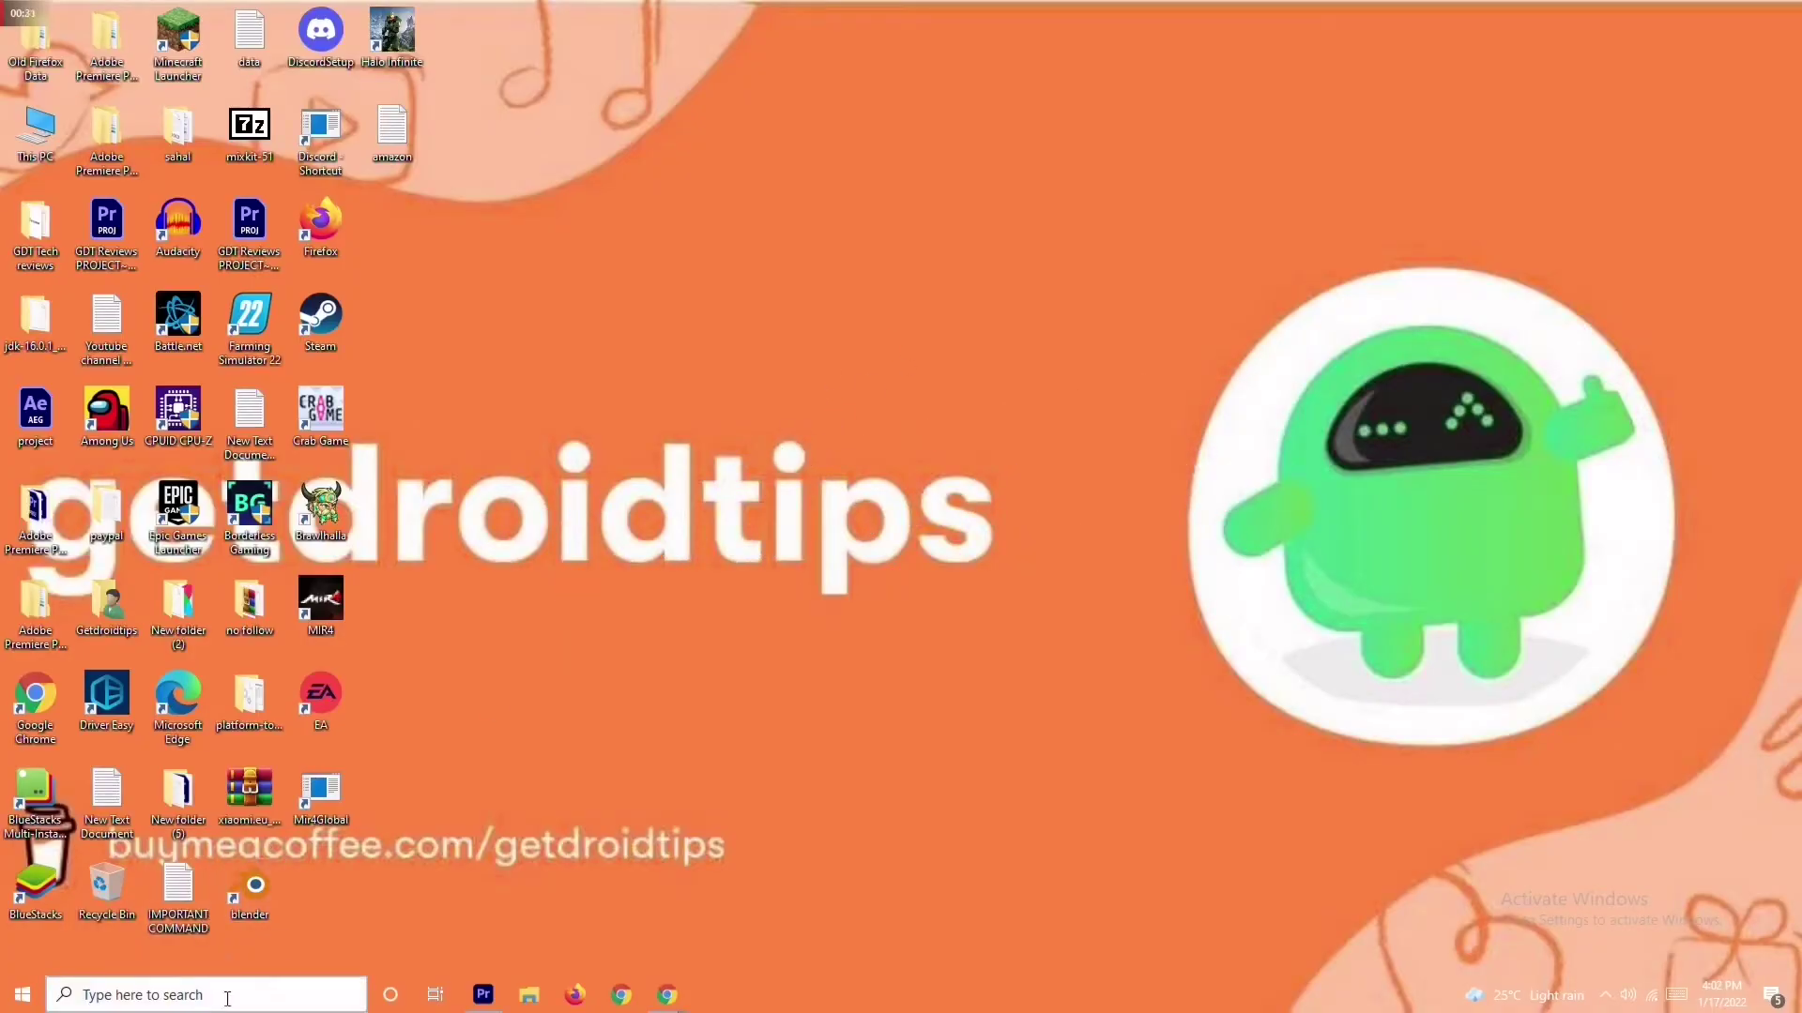
# Step: Open the Virtual Memory dialog from advanced system settings via Performance Options' Advanced tab
pyautogui.click(214, 997)
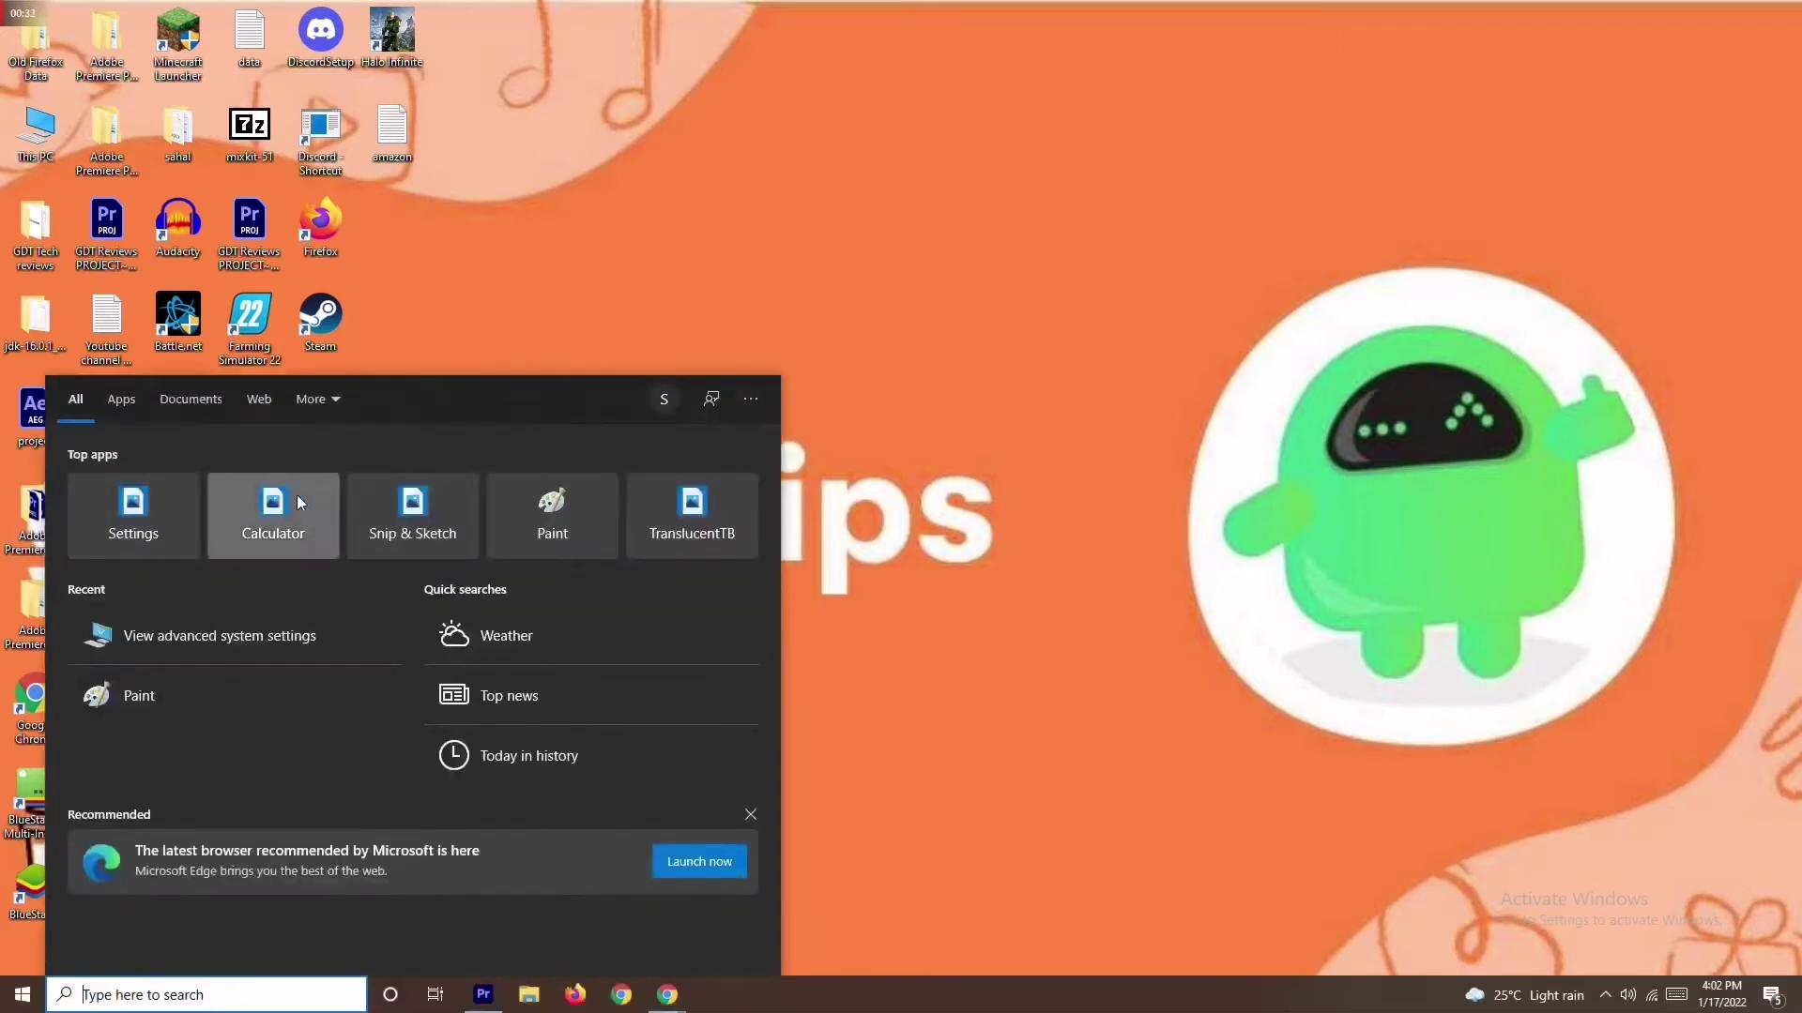
pyautogui.click(241, 640)
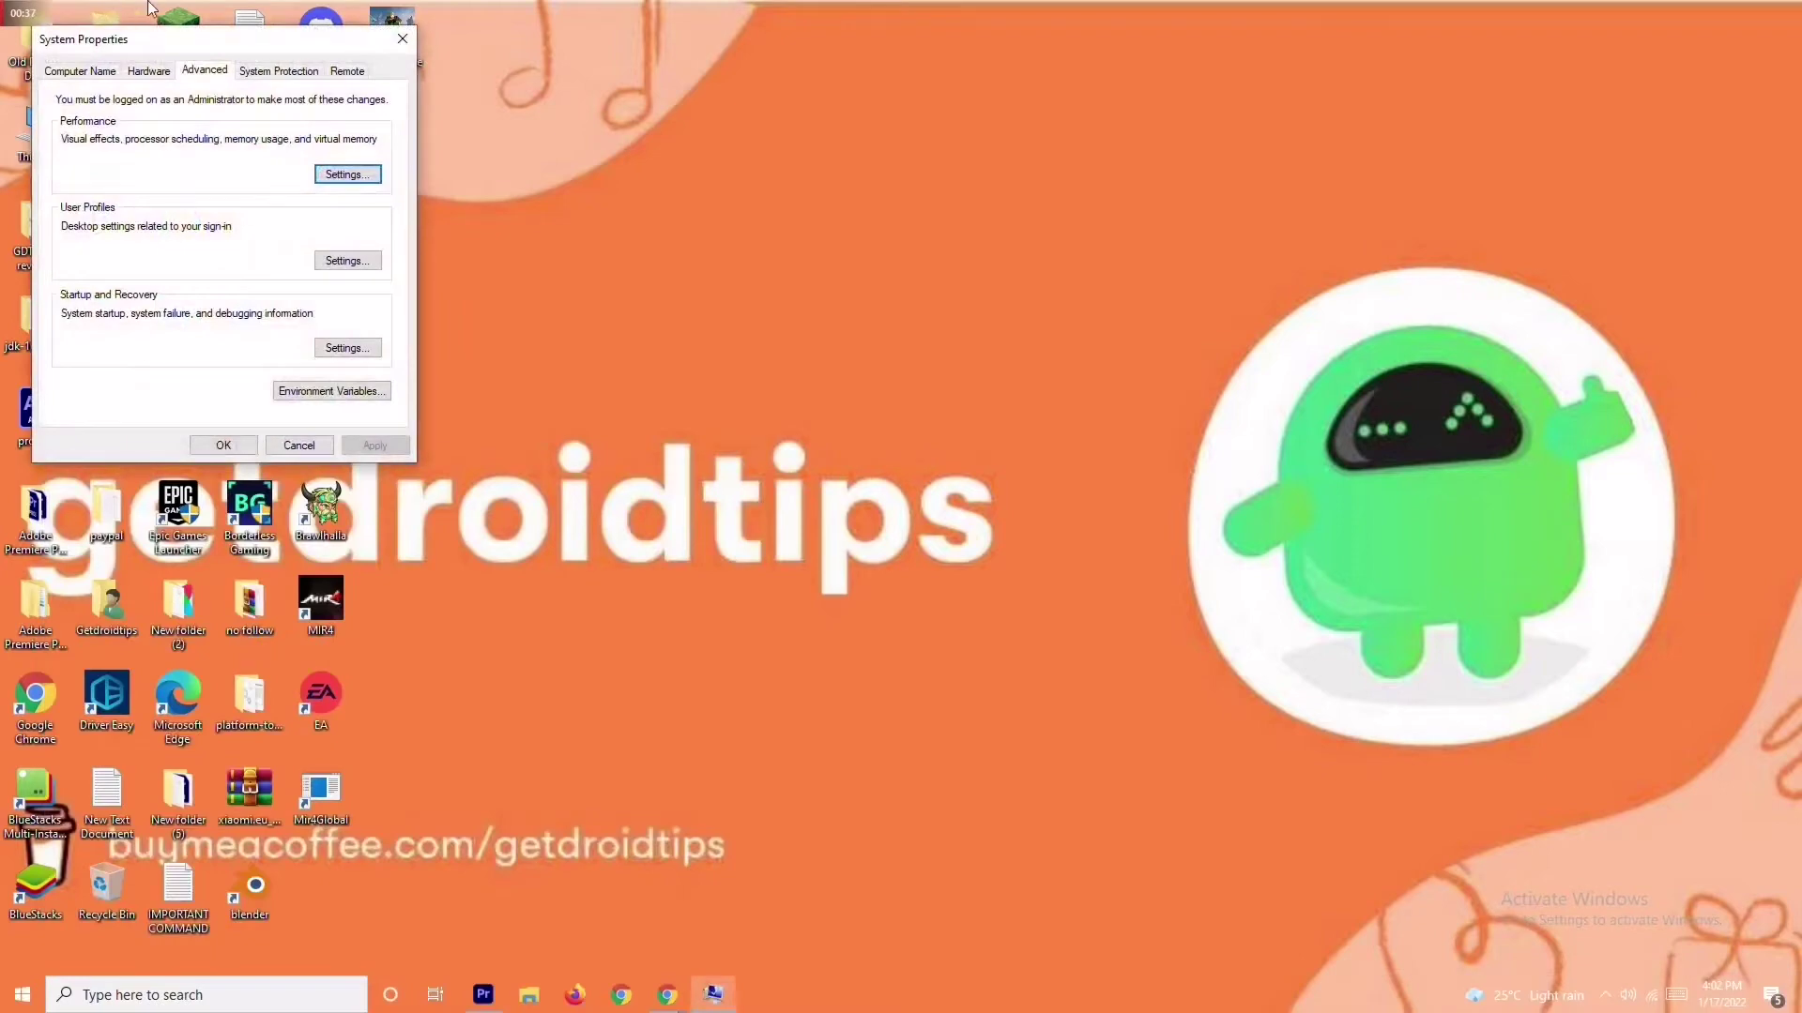
pyautogui.moveTo(185, 45); pyautogui.dragTo(726, 164)
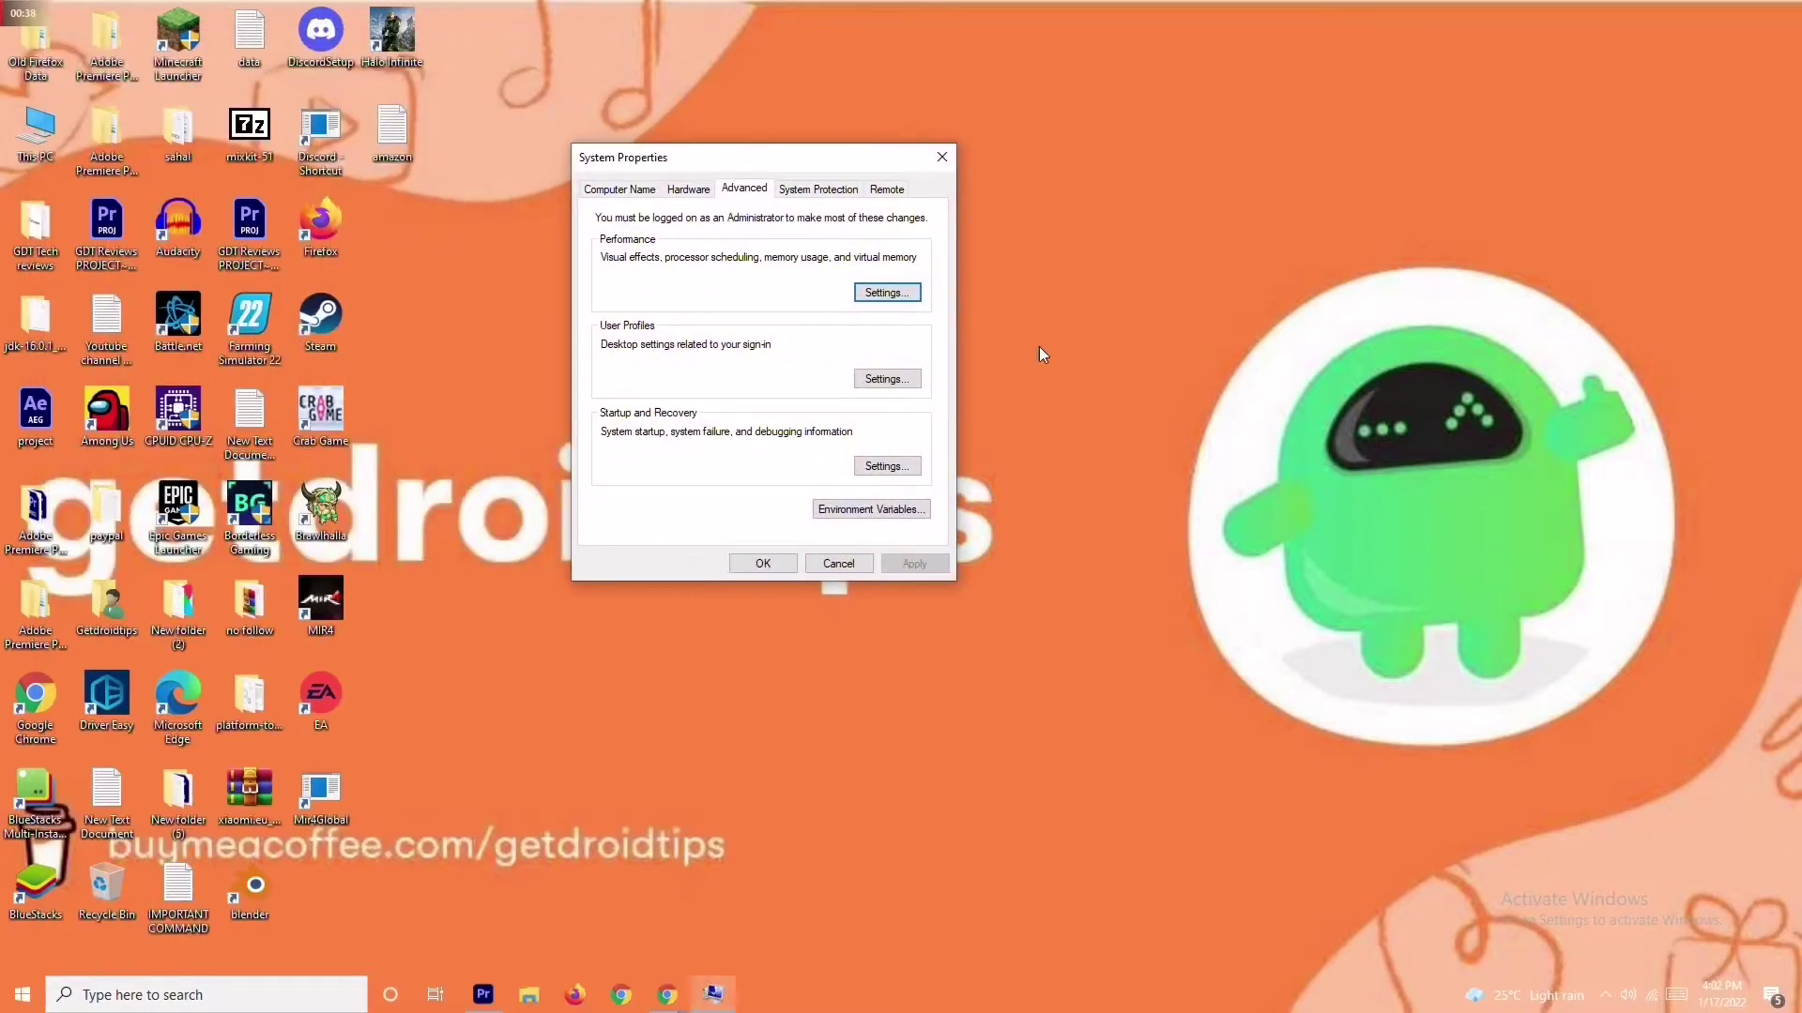
pyautogui.click(897, 296)
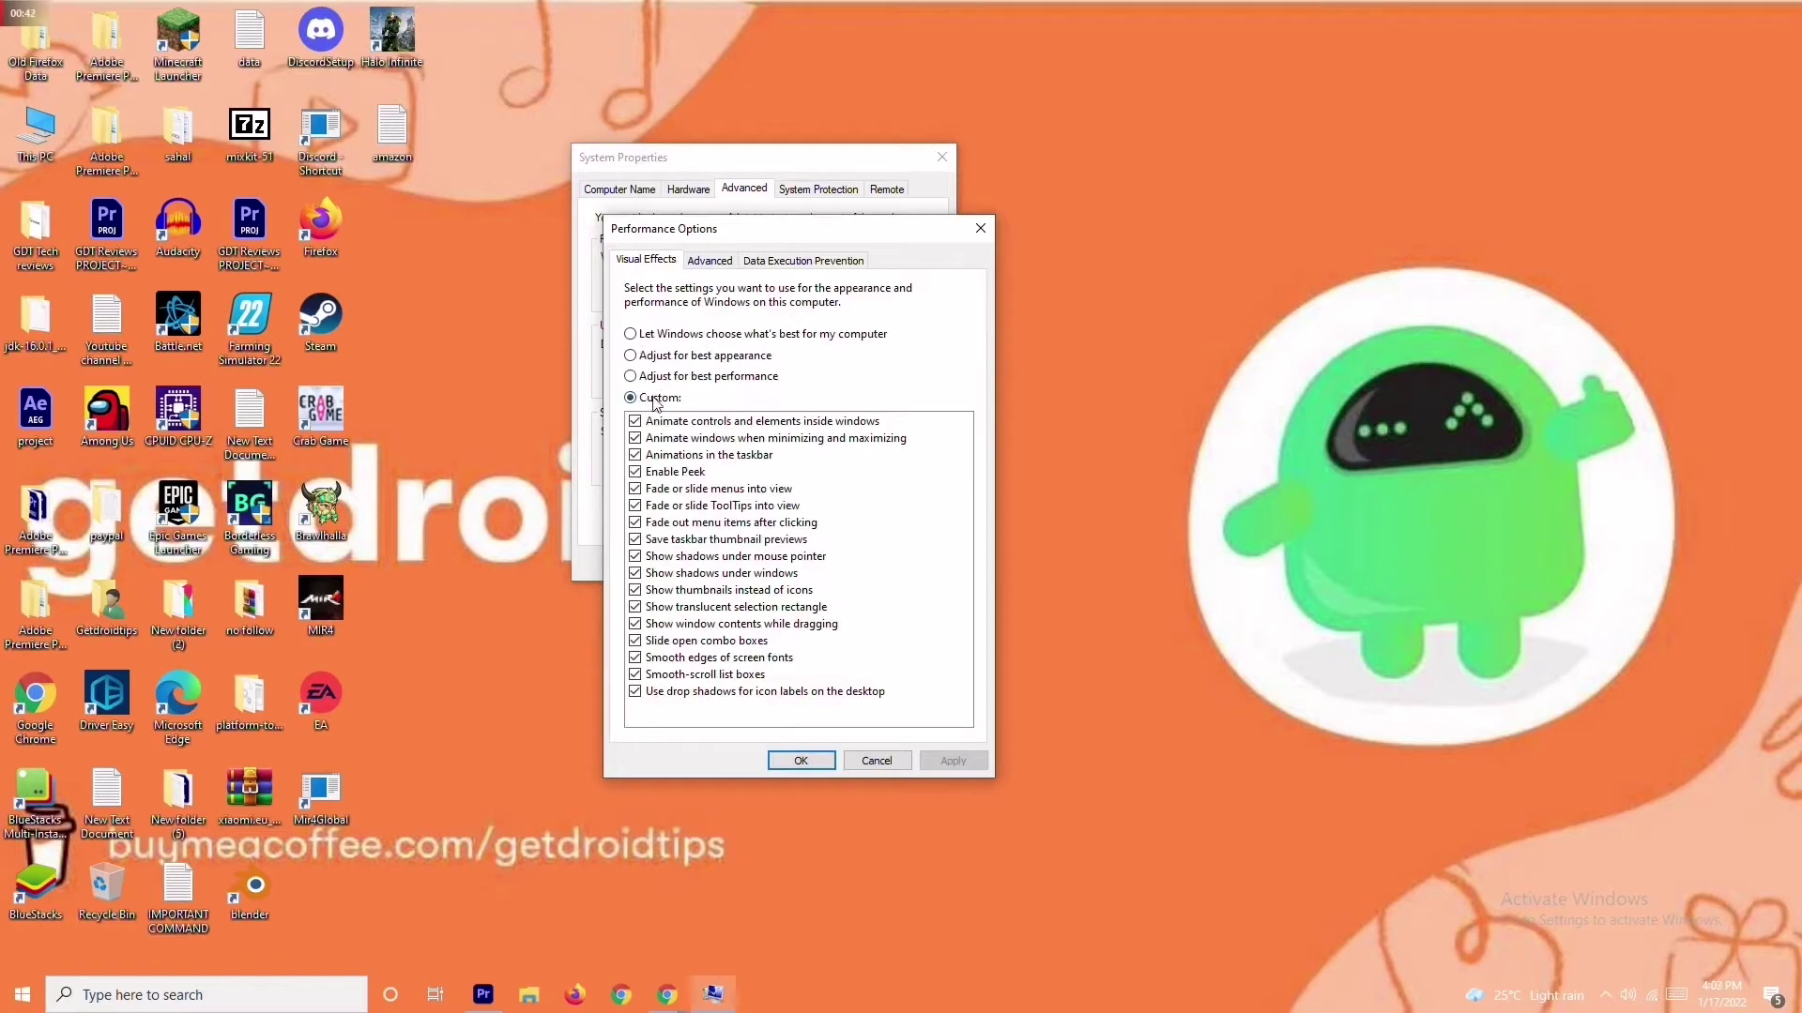
pyautogui.click(717, 262)
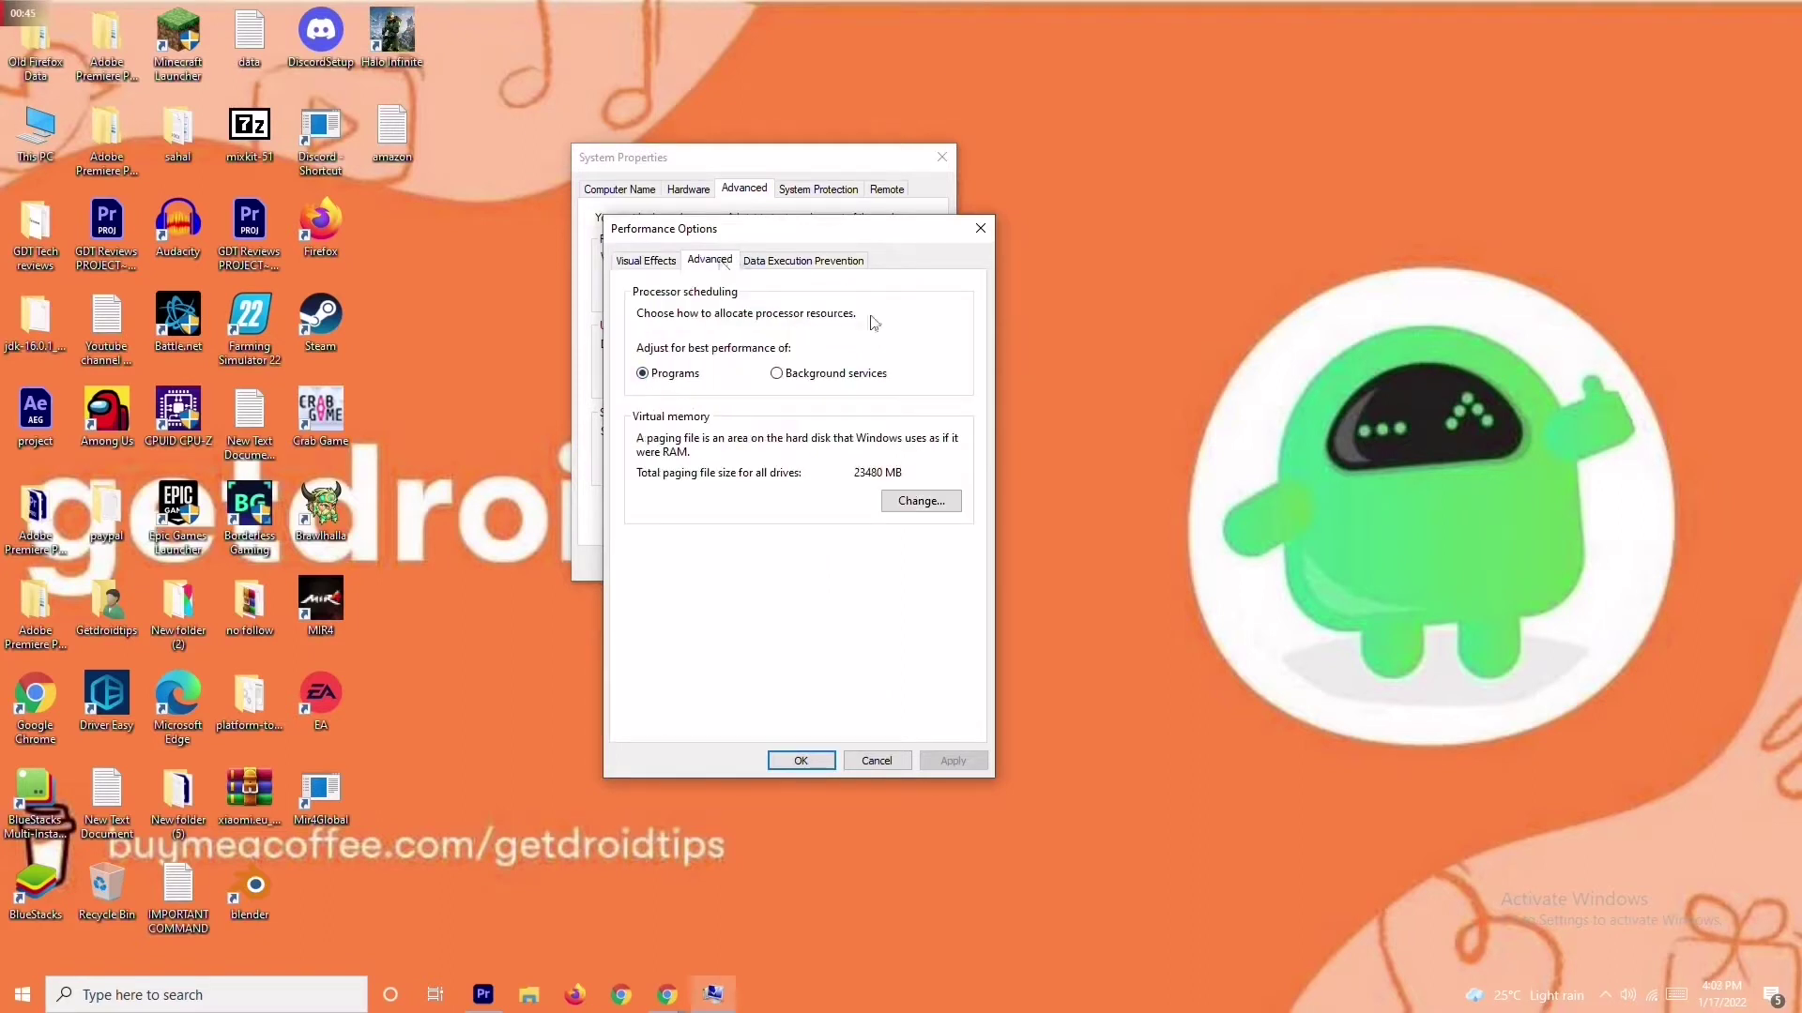
pyautogui.click(921, 503)
# Step: Give drive C a custom 4096 MB initial and maximum paging file, then close all dialogs
pyautogui.moveTo(794, 284); pyautogui.dragTo(665, 113)
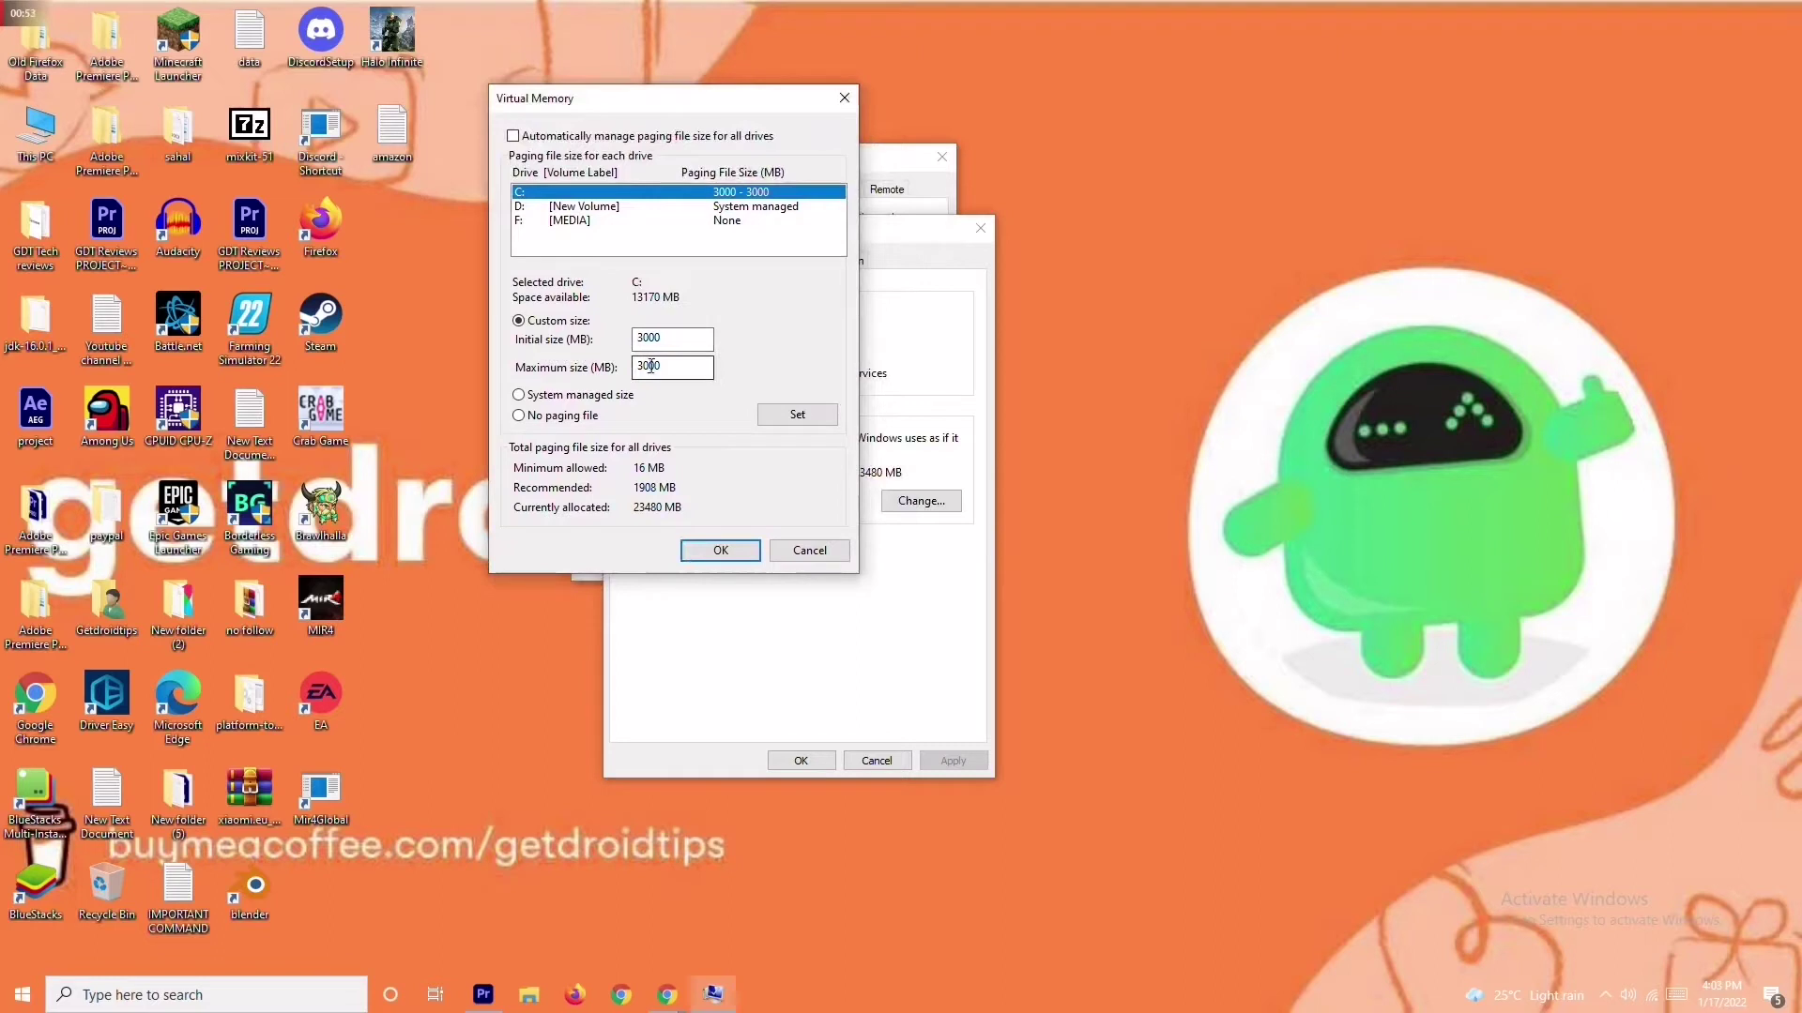
pyautogui.click(675, 341)
pyautogui.press('BackSpace')
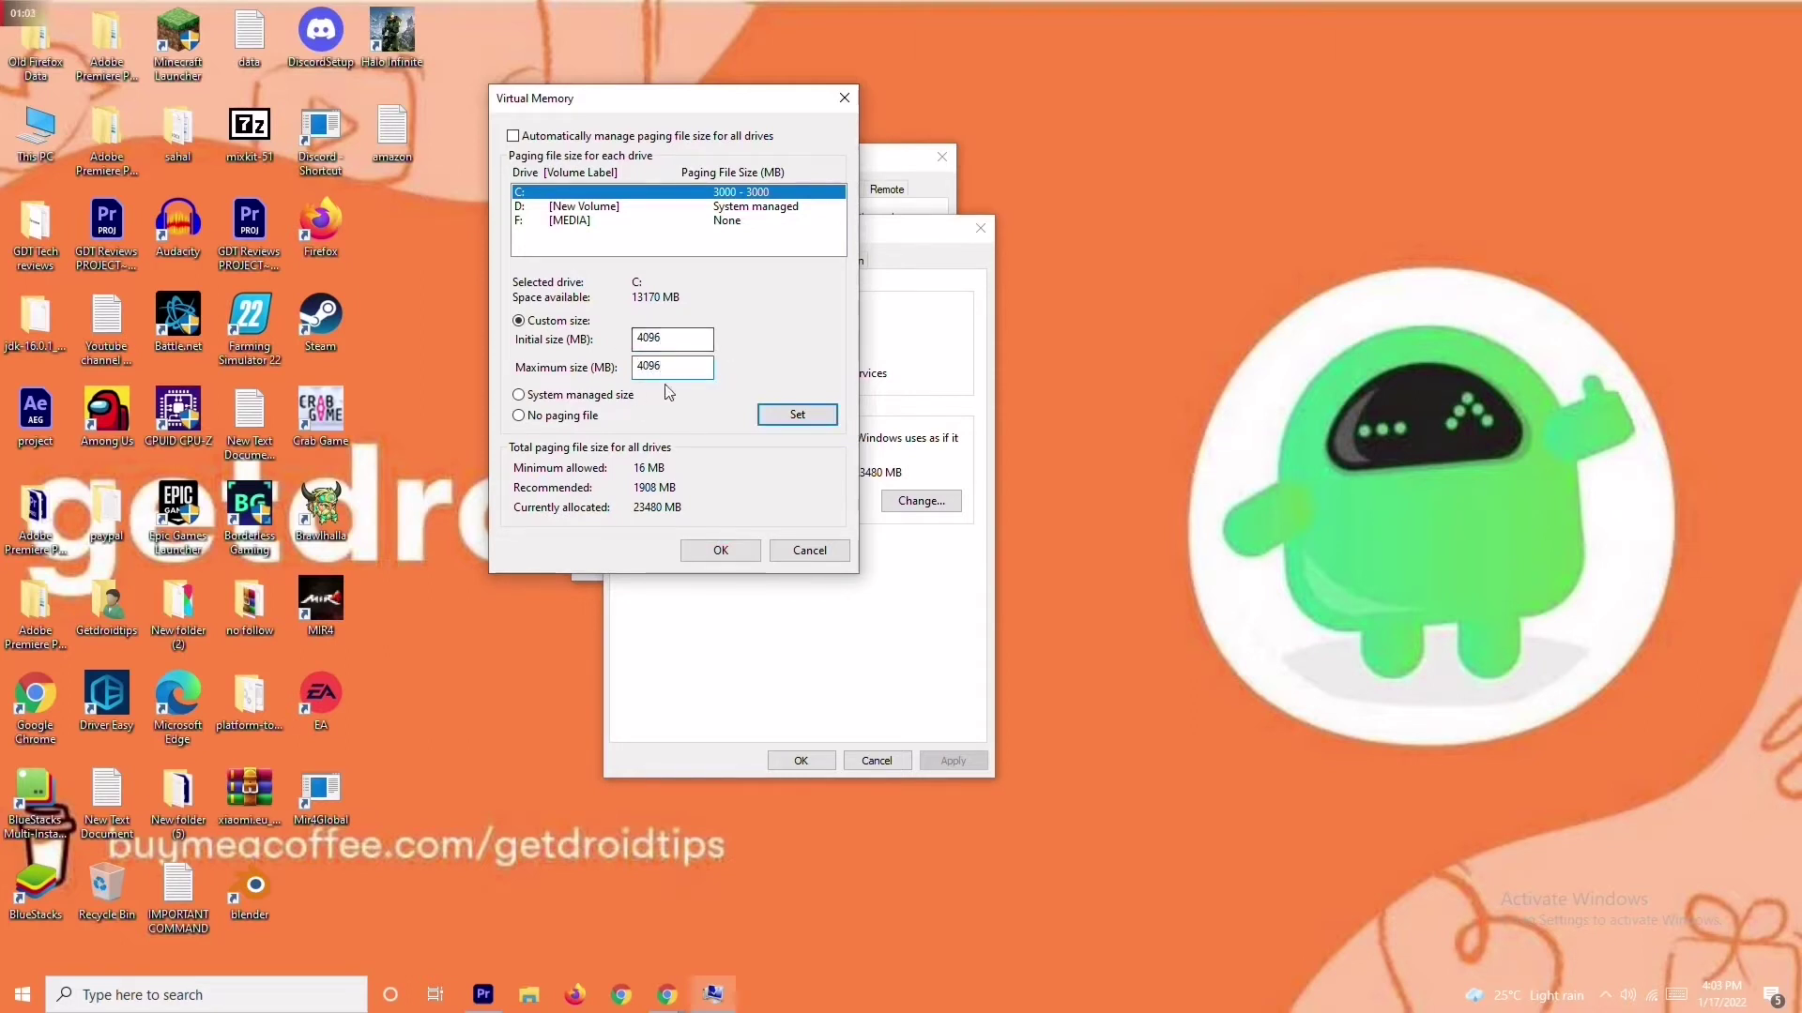
pyautogui.click(720, 551)
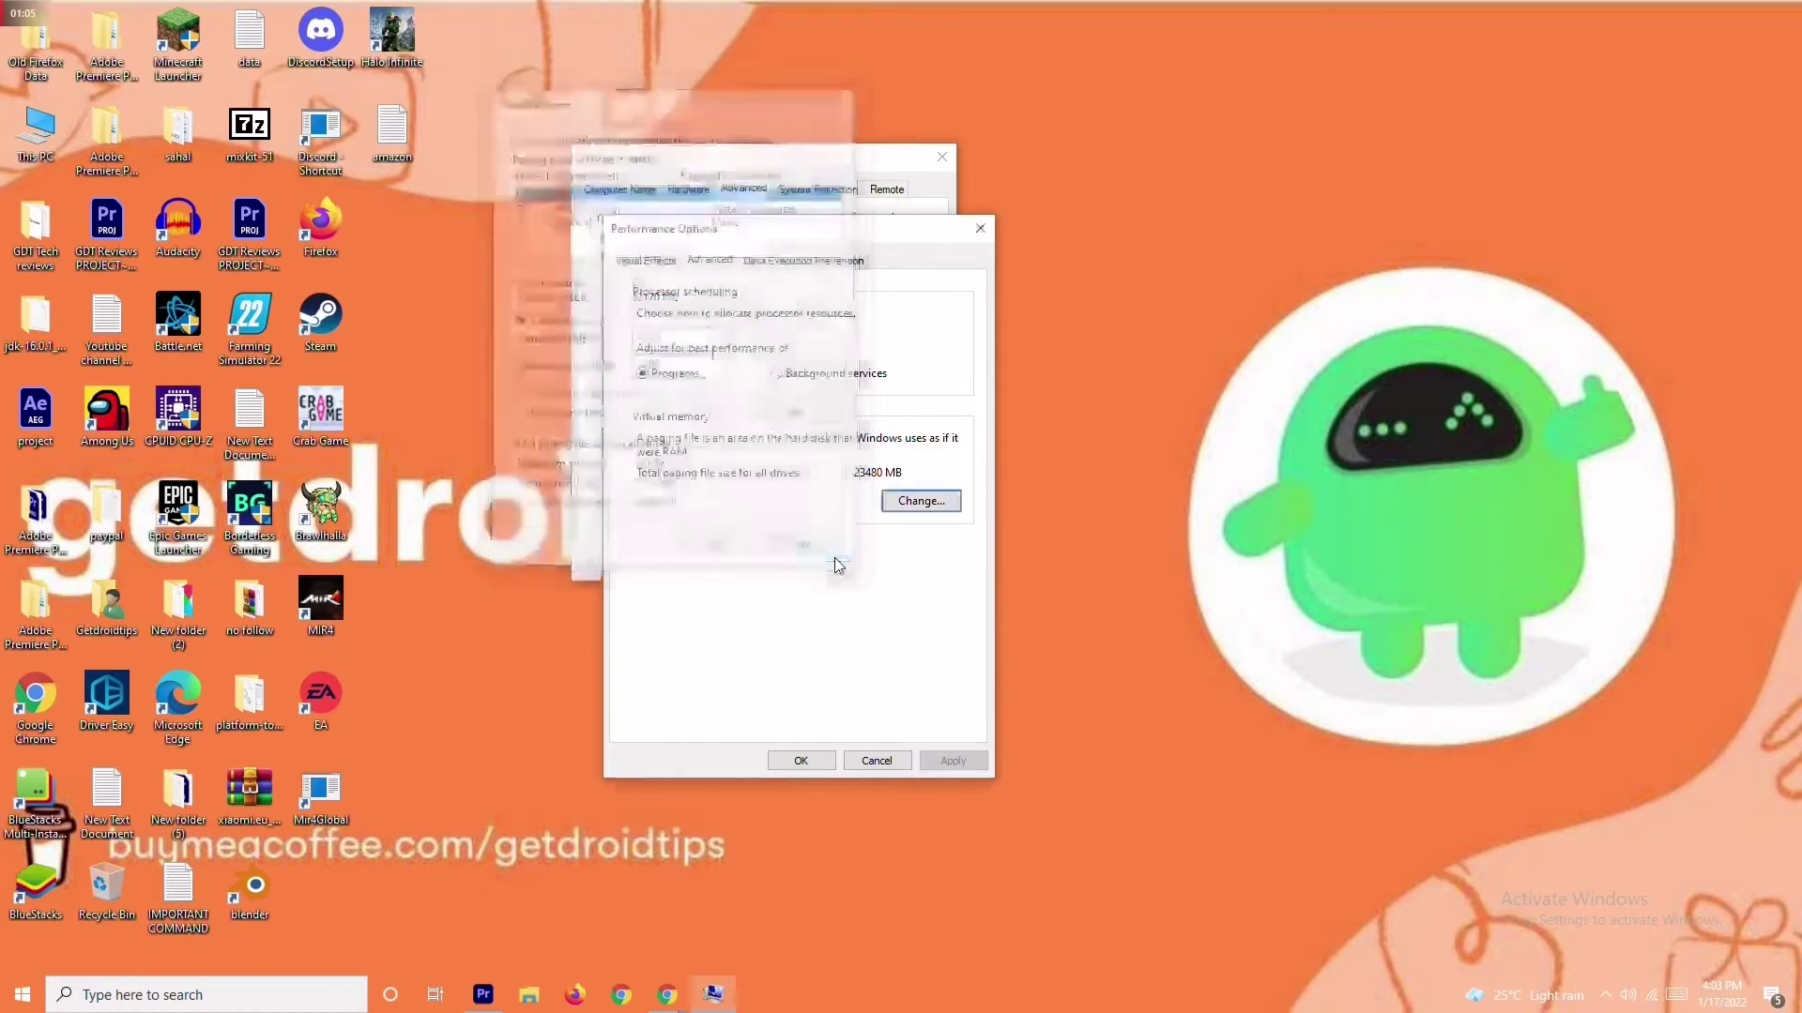
pyautogui.click(980, 228)
pyautogui.click(948, 160)
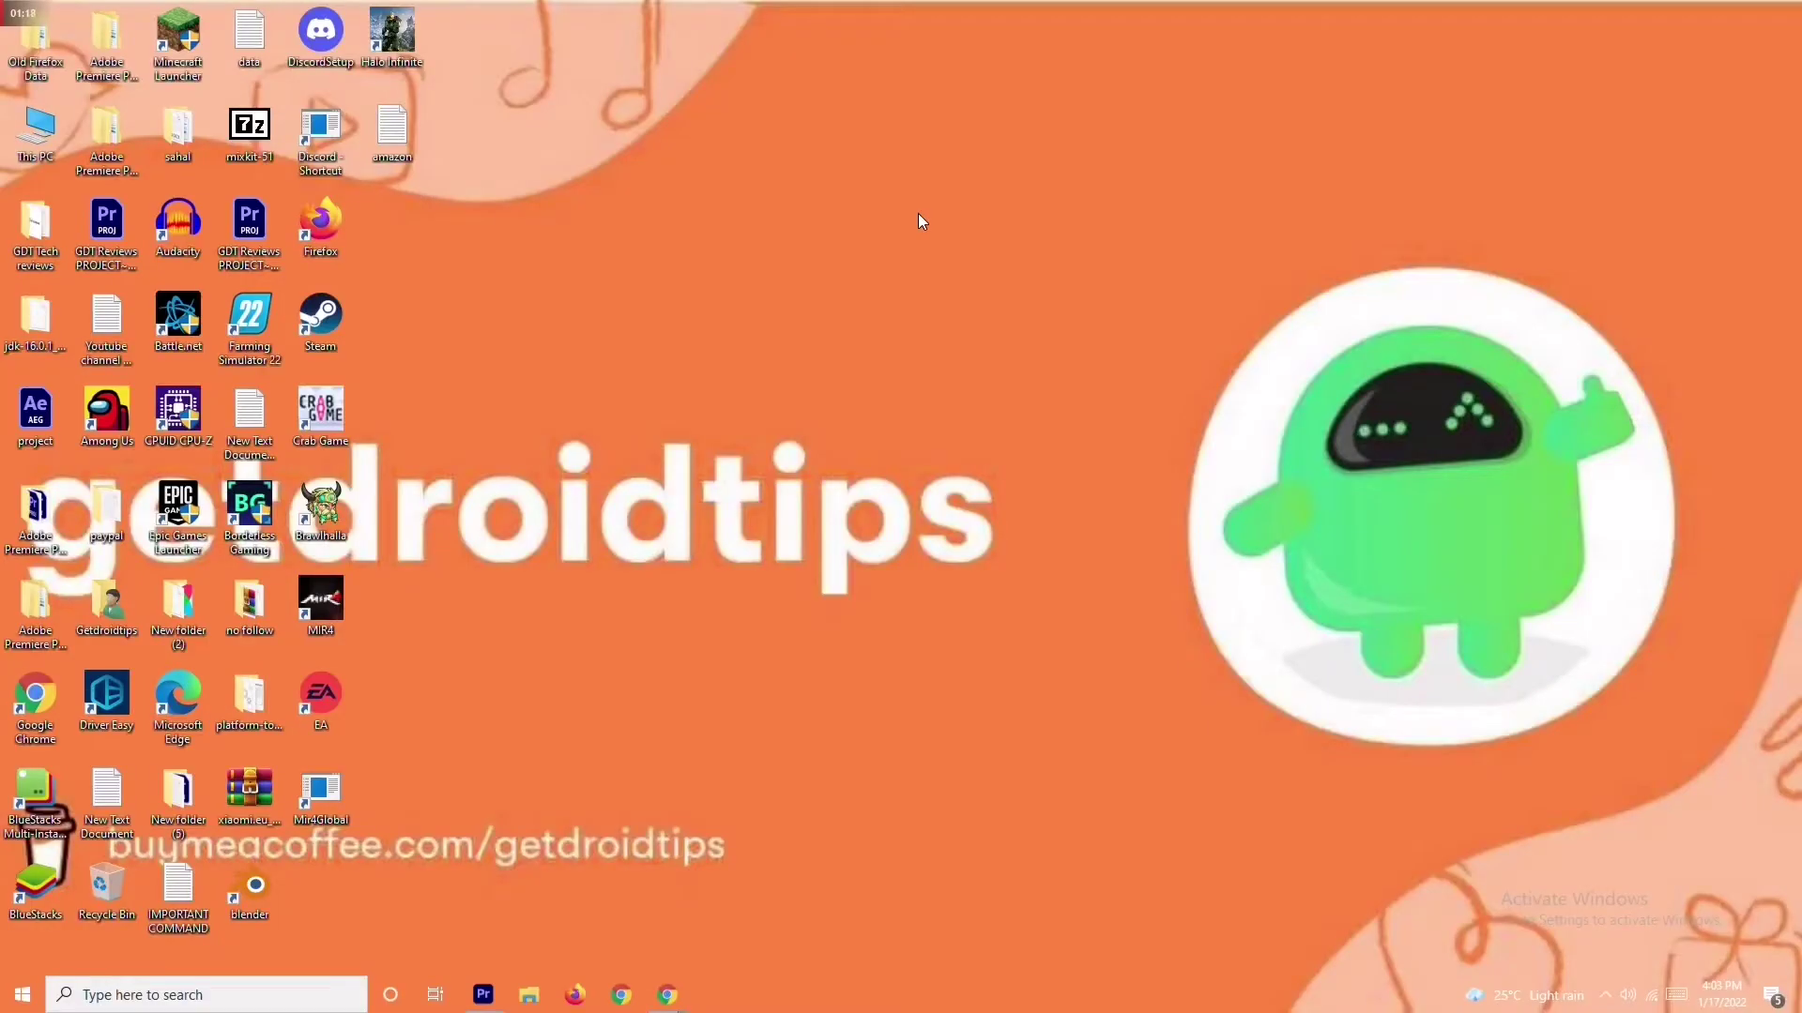
# Step: Open This PC's Properties to show the About page
pyautogui.rightClick(41, 161)
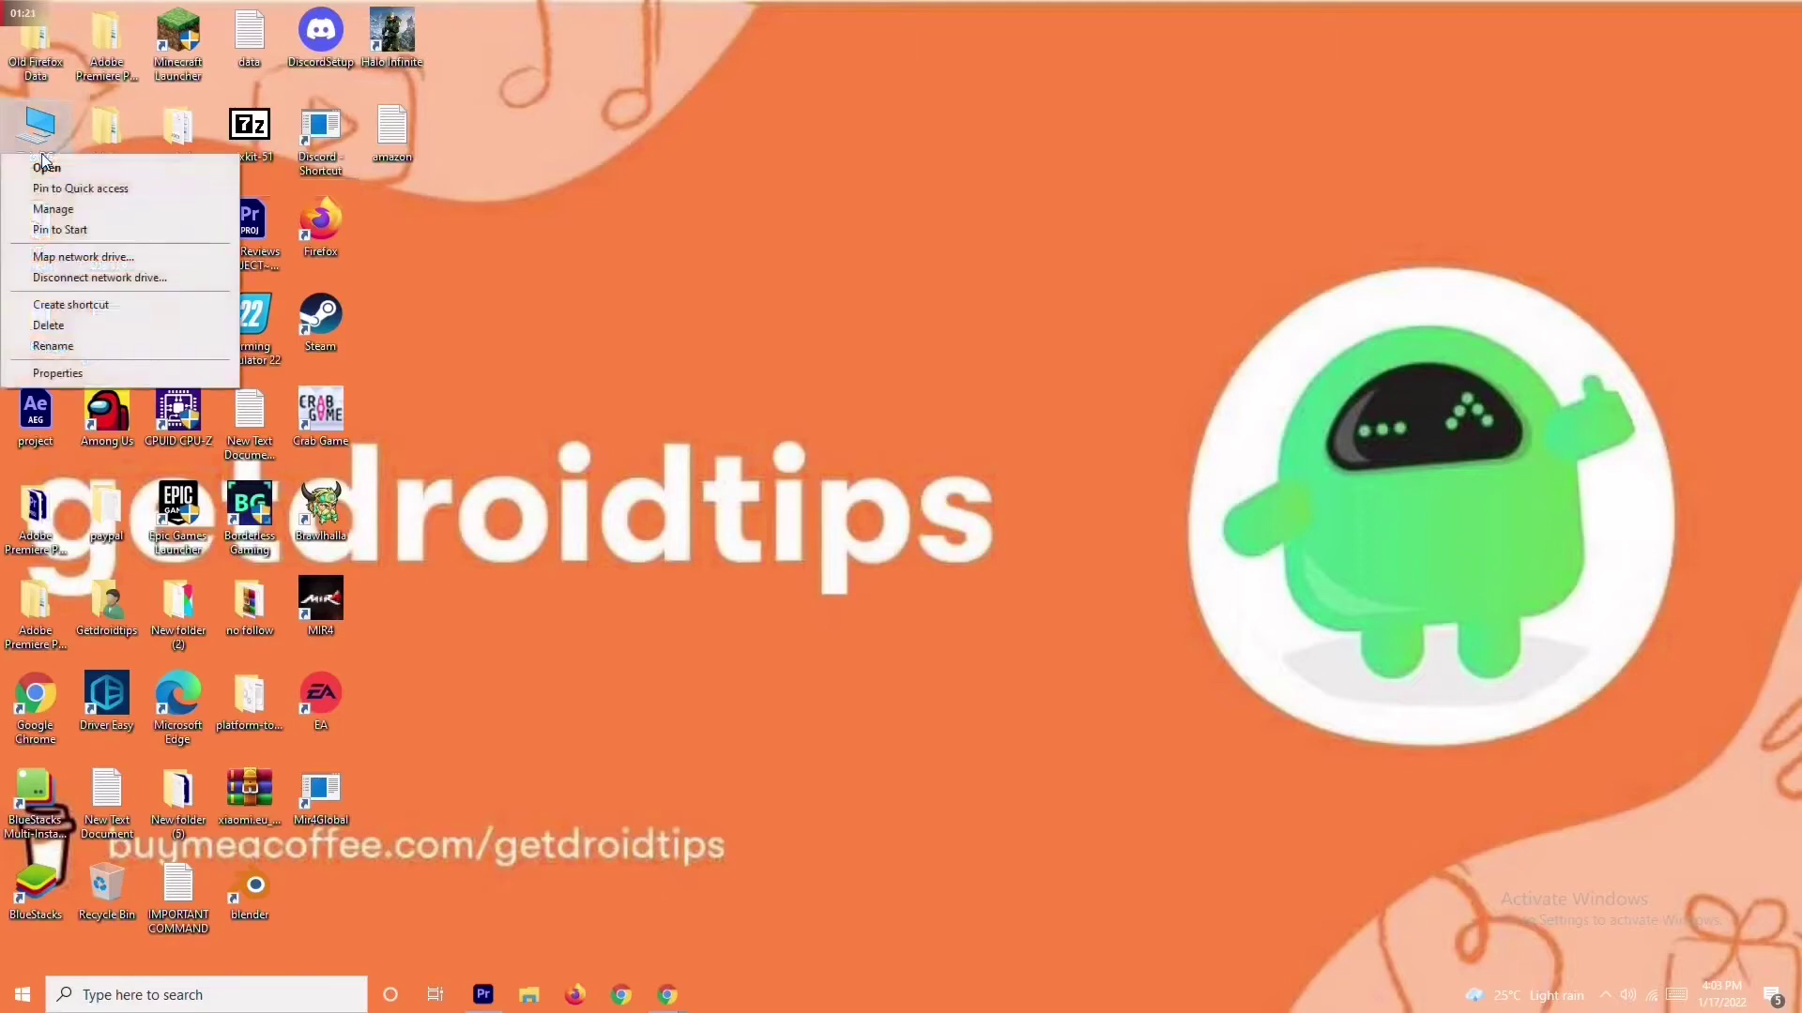
pyautogui.click(72, 373)
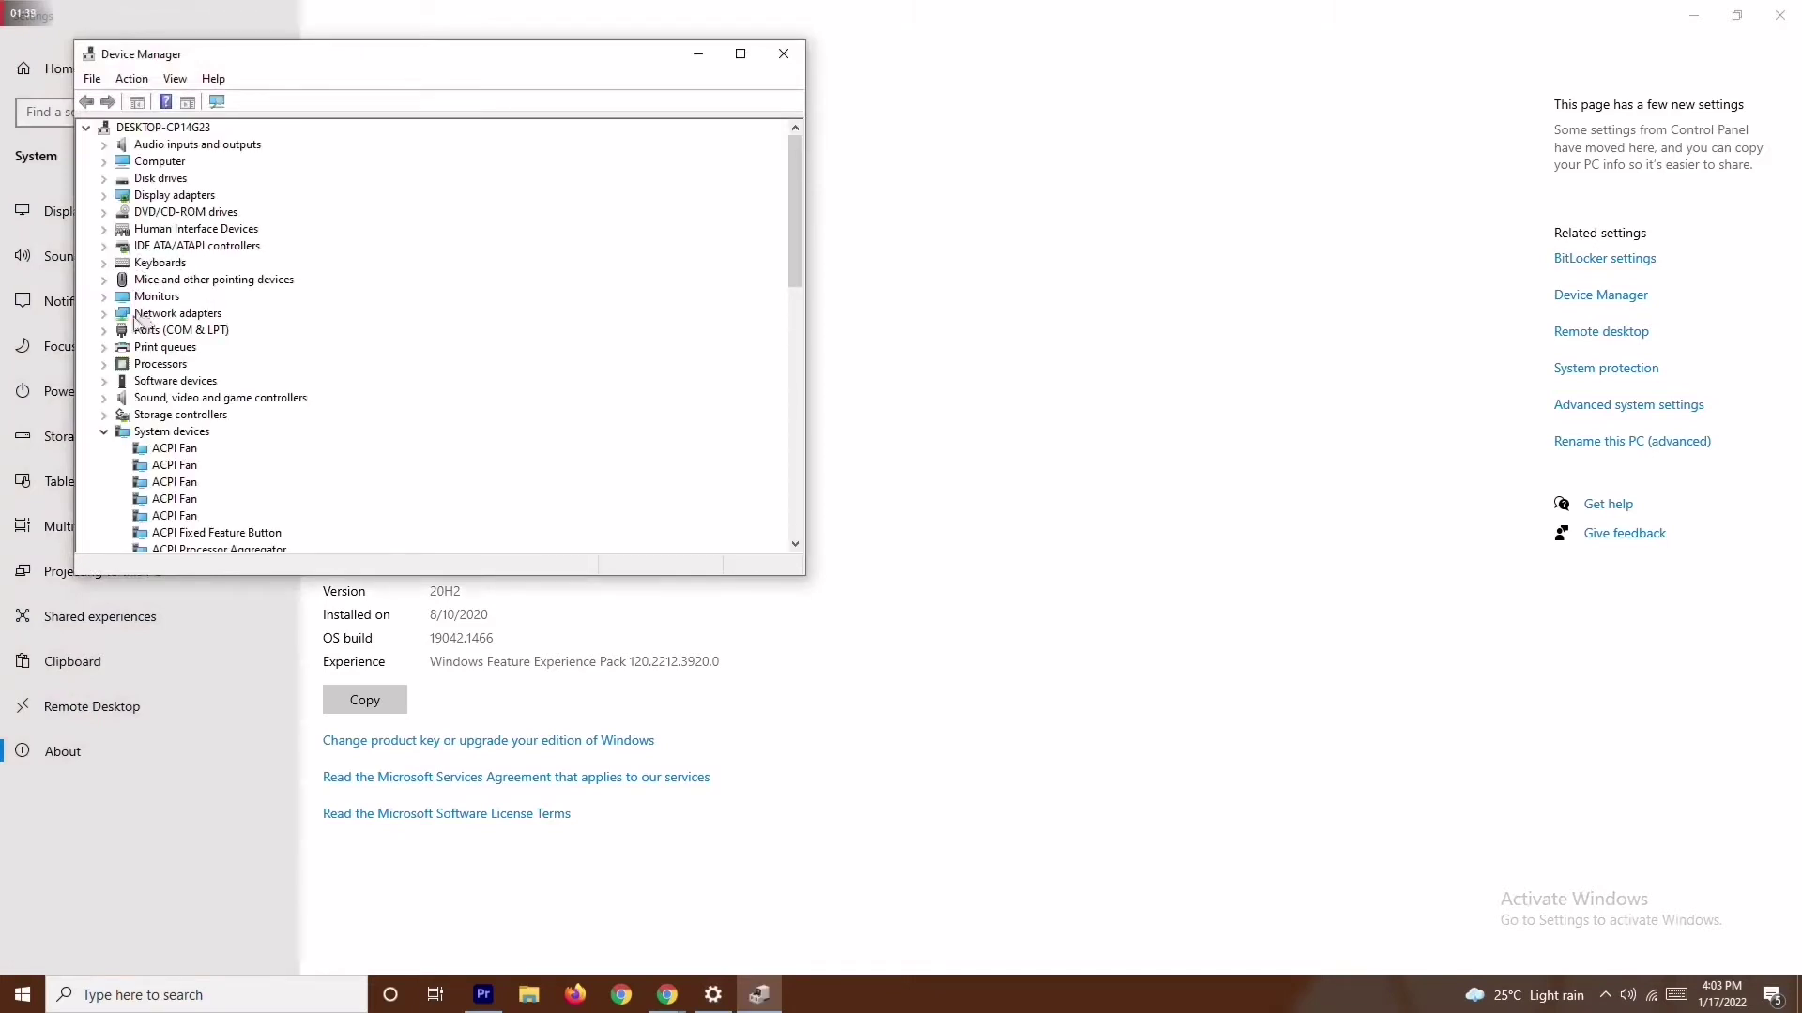
# Step: Search automatically for an updated driver for the AMD Radeon RX 5700 under Display adapters
pyautogui.click(104, 315)
pyautogui.click(104, 315)
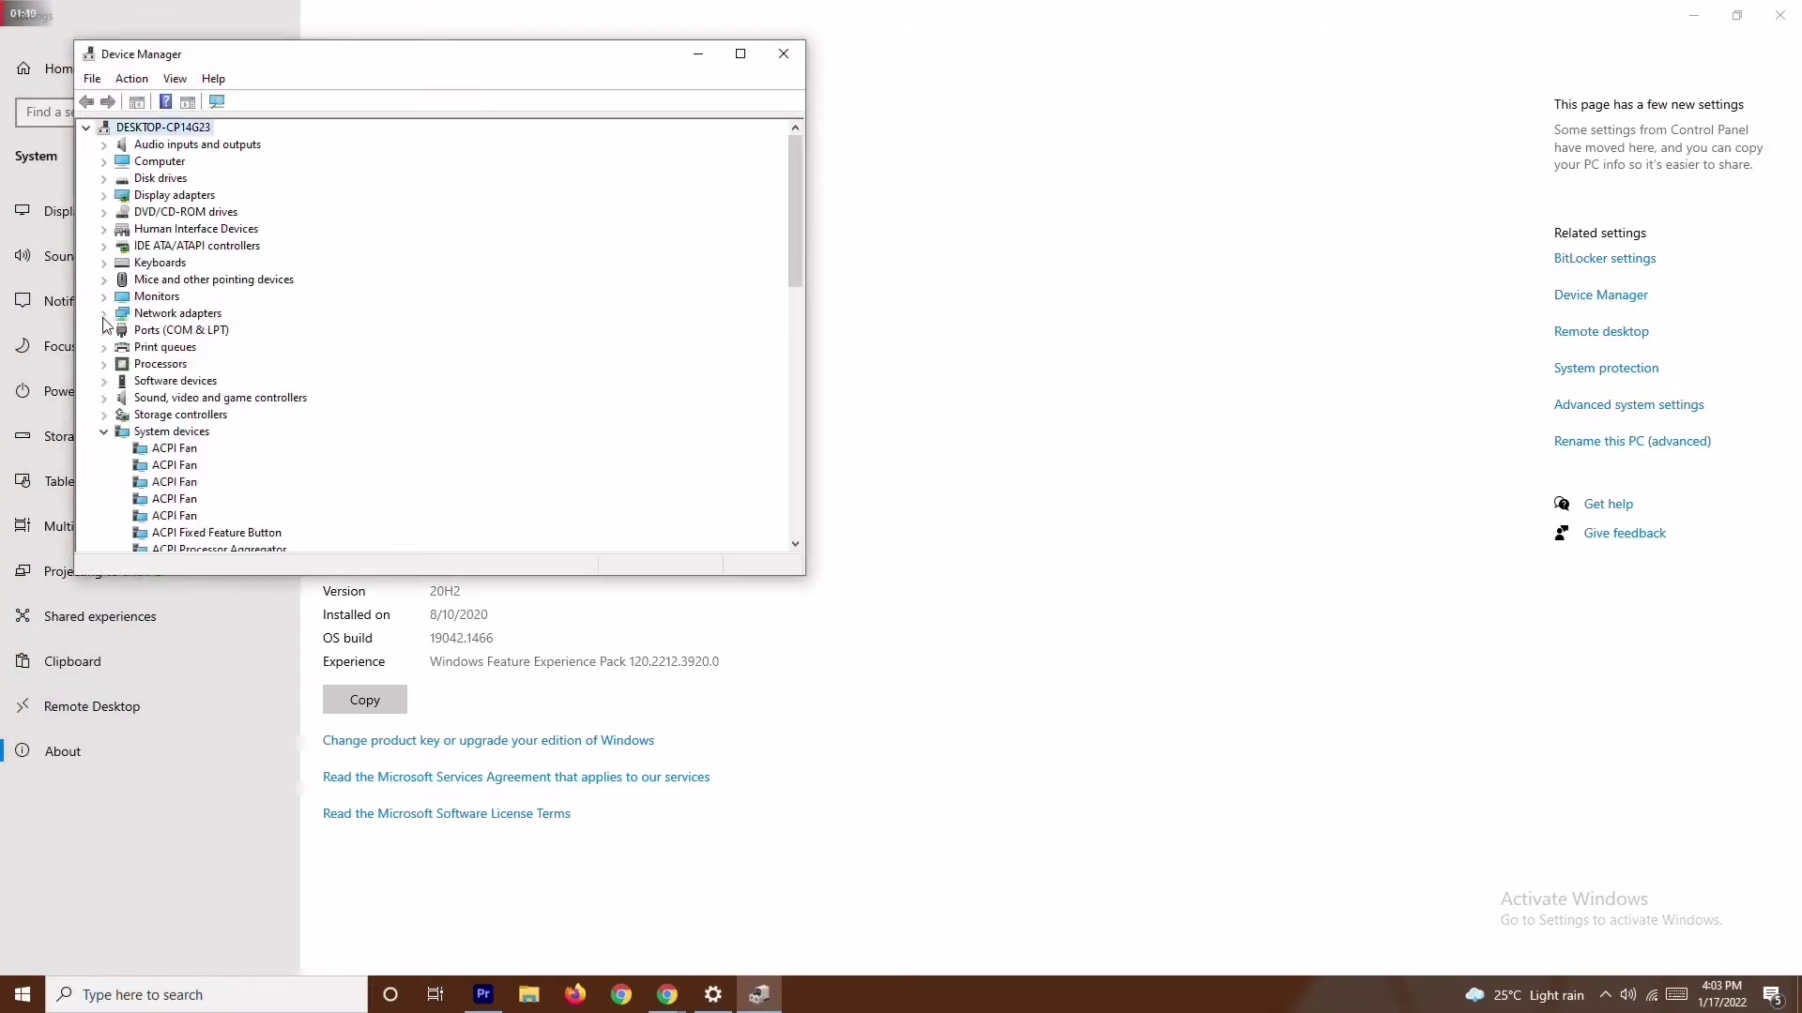
pyautogui.click(105, 196)
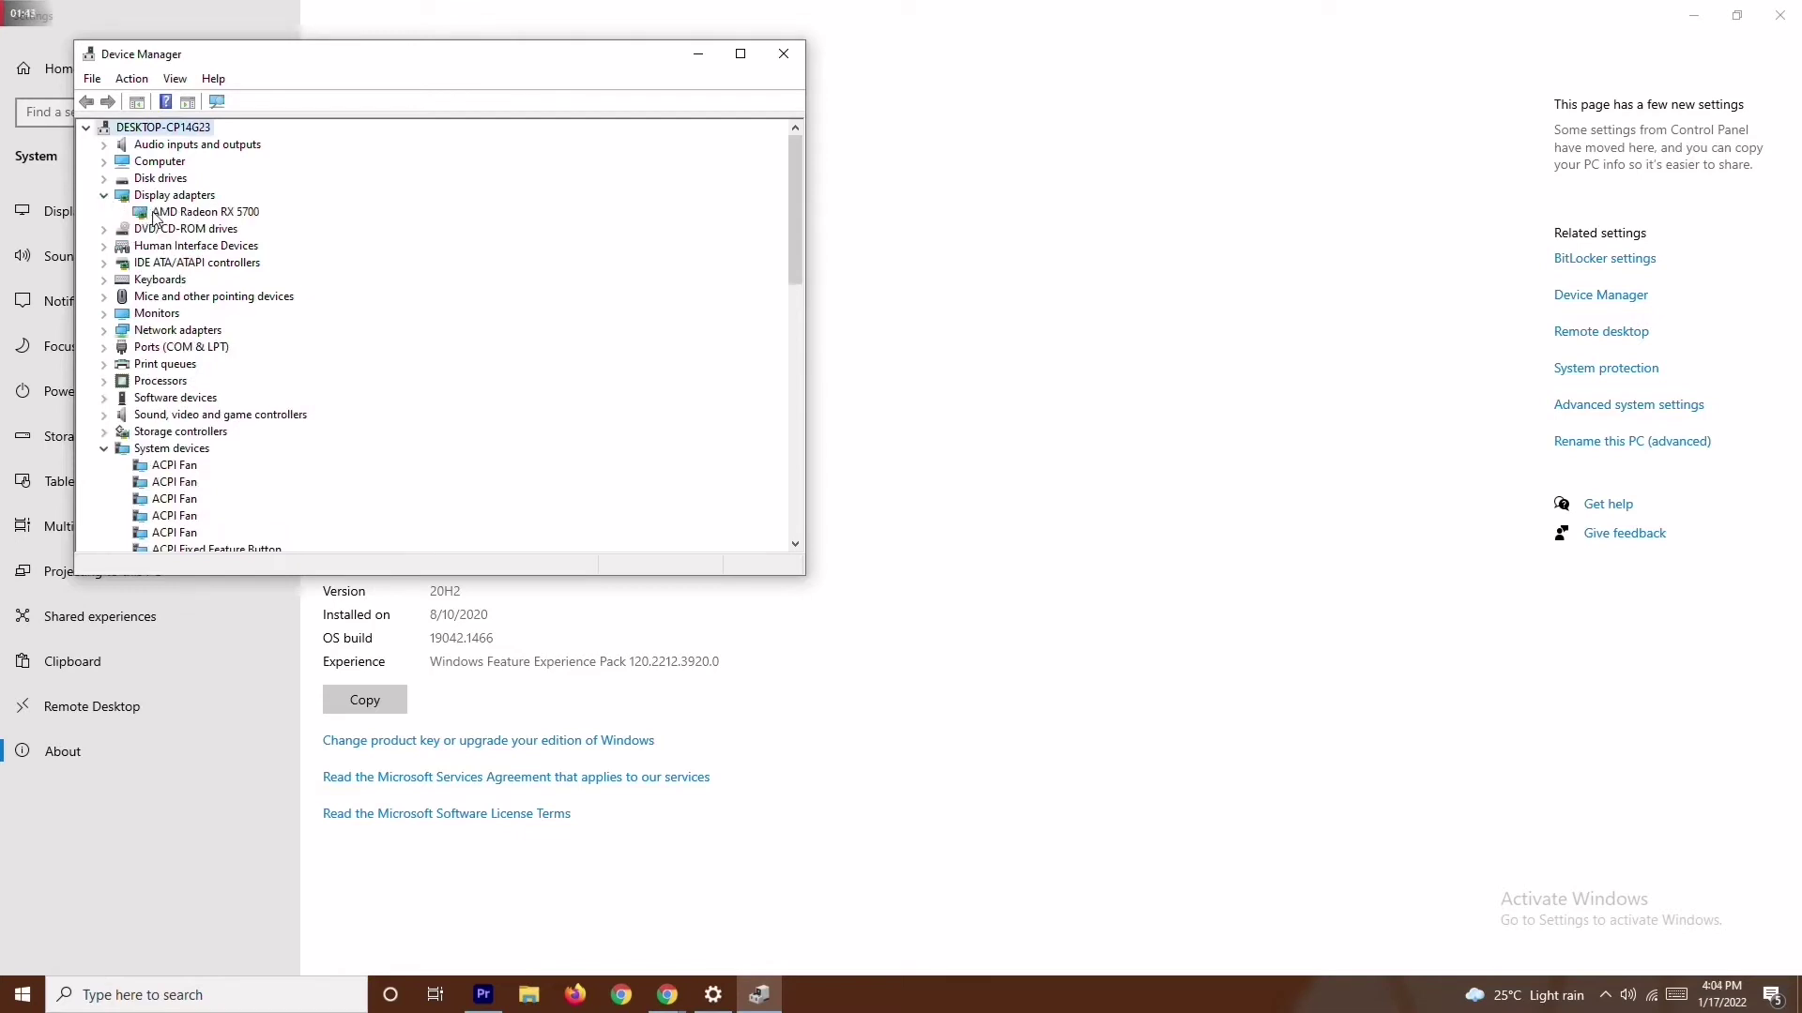
pyautogui.rightClick(249, 218)
pyautogui.click(375, 221)
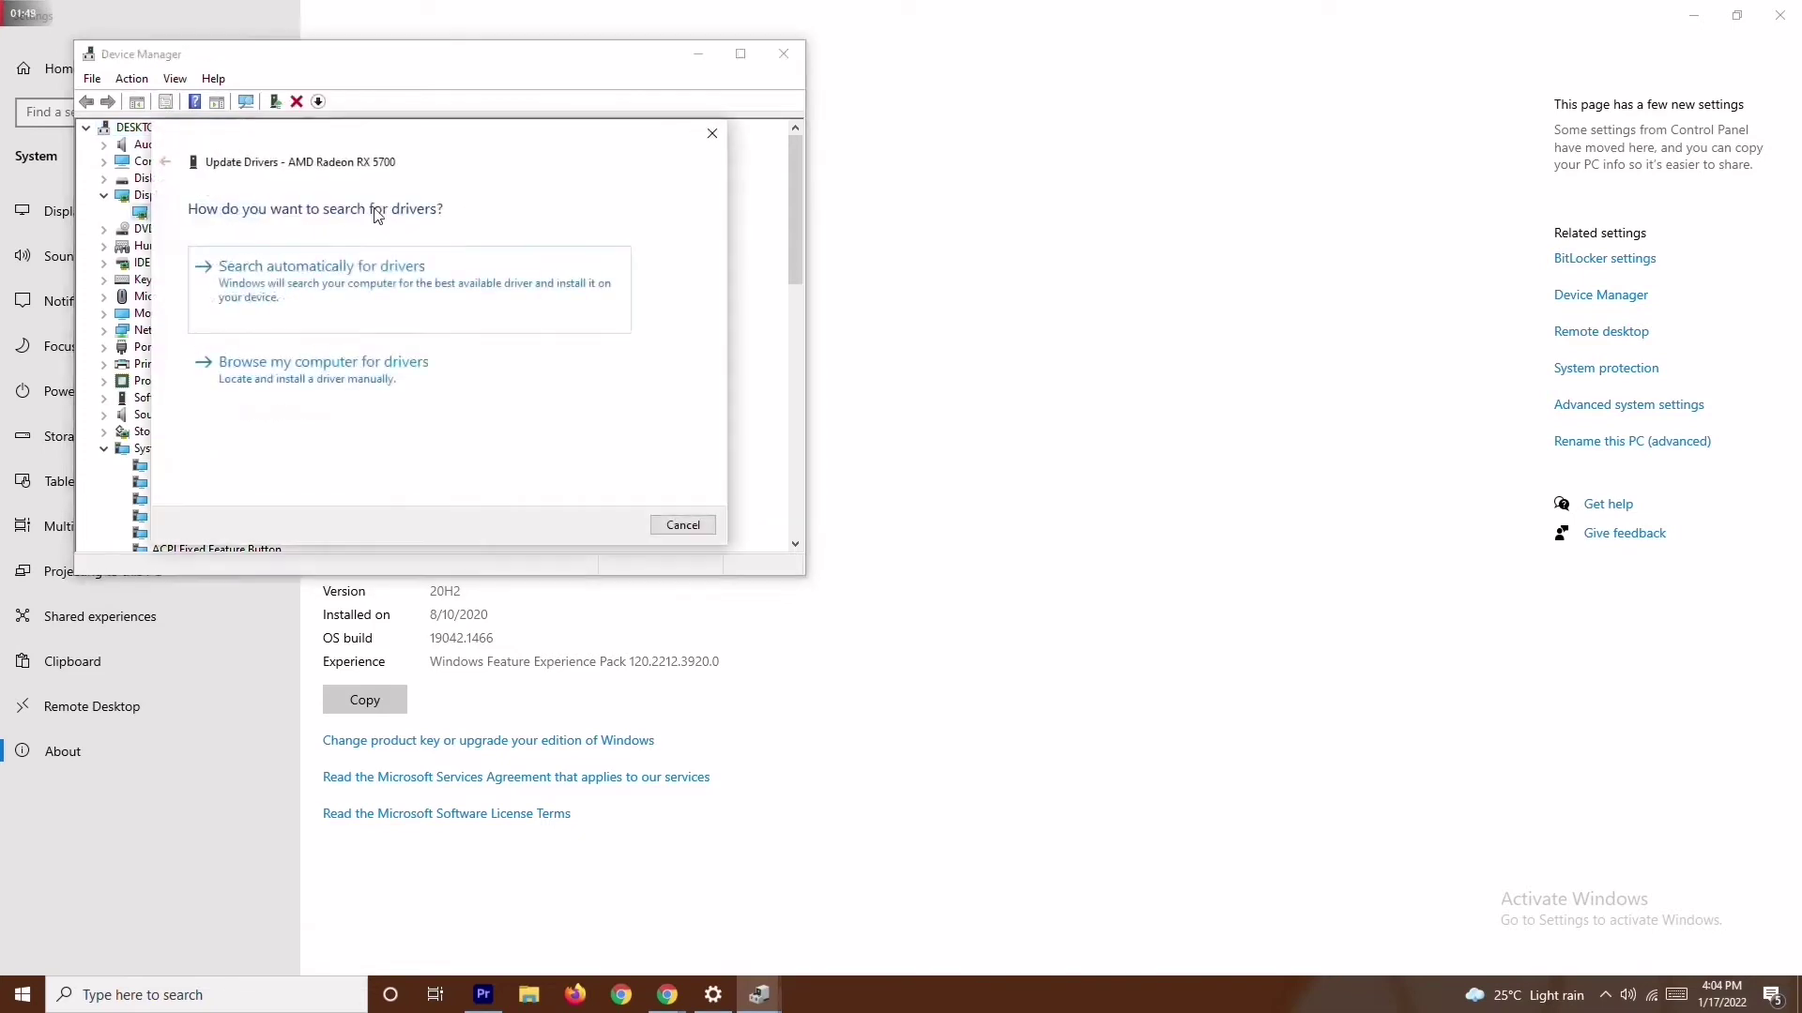
pyautogui.click(286, 283)
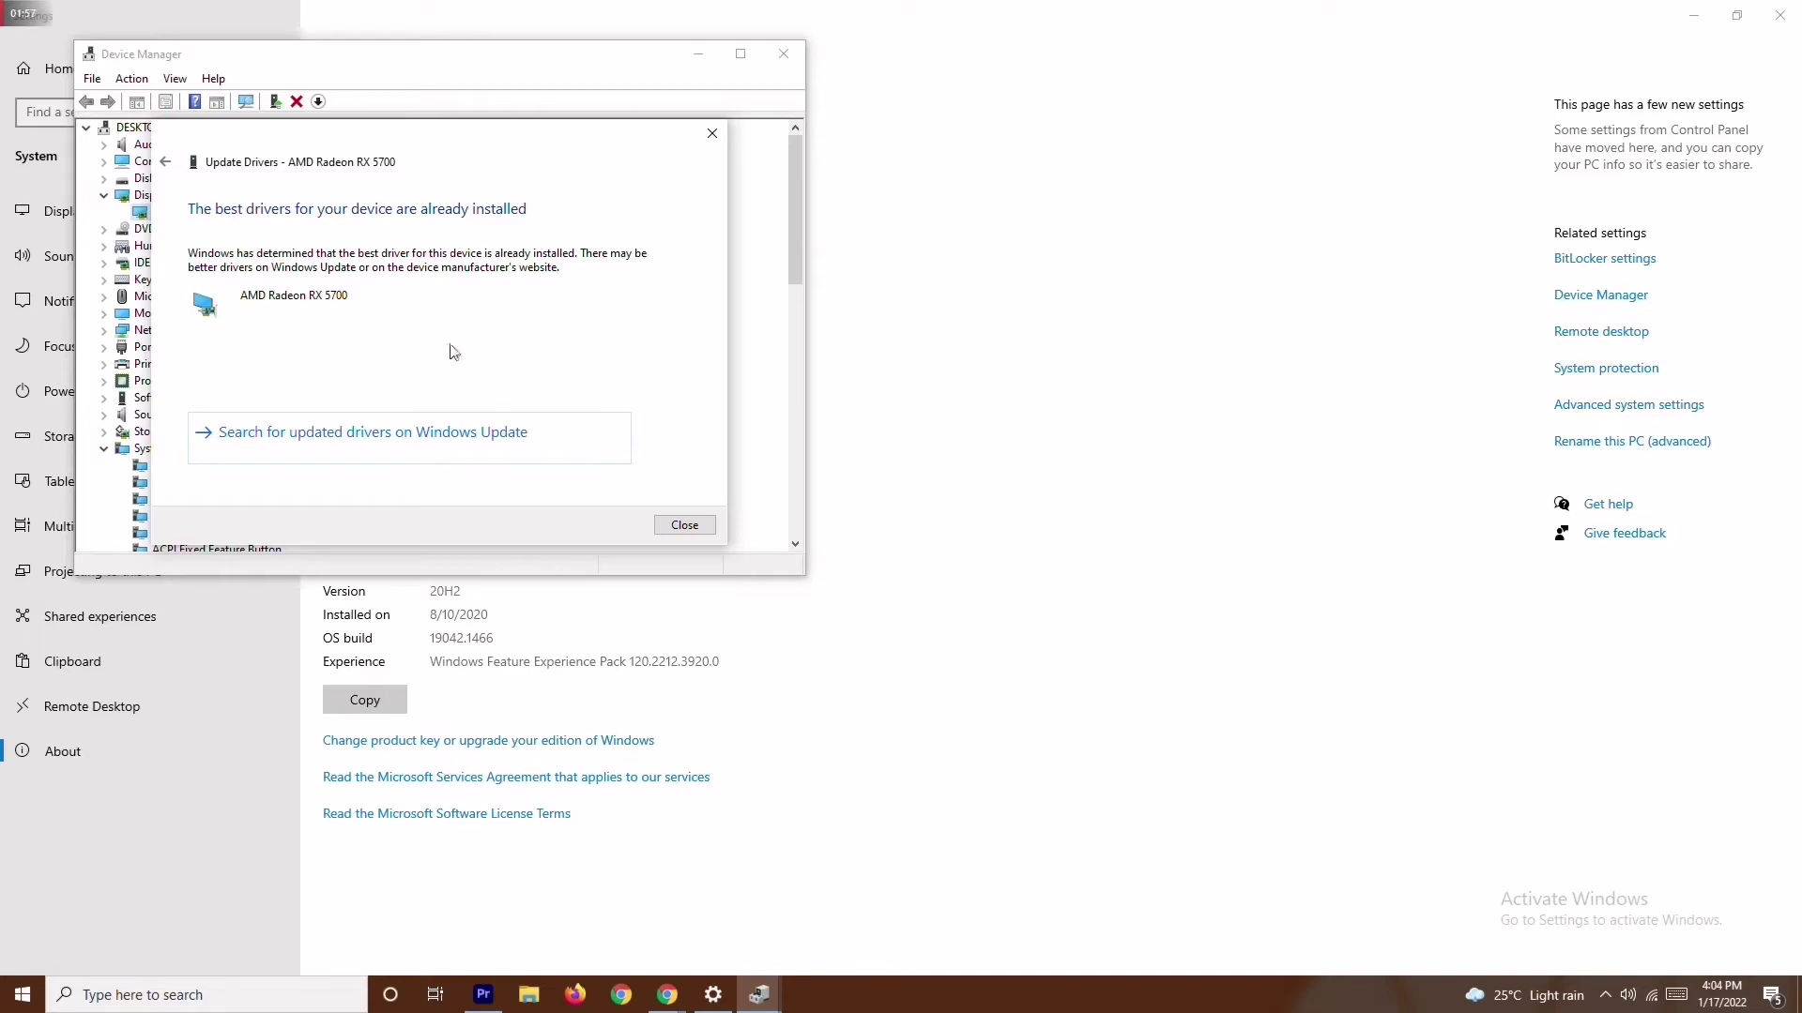
# Step: Dismiss the driver result, then close Device Manager and the Settings About page
pyautogui.click(712, 135)
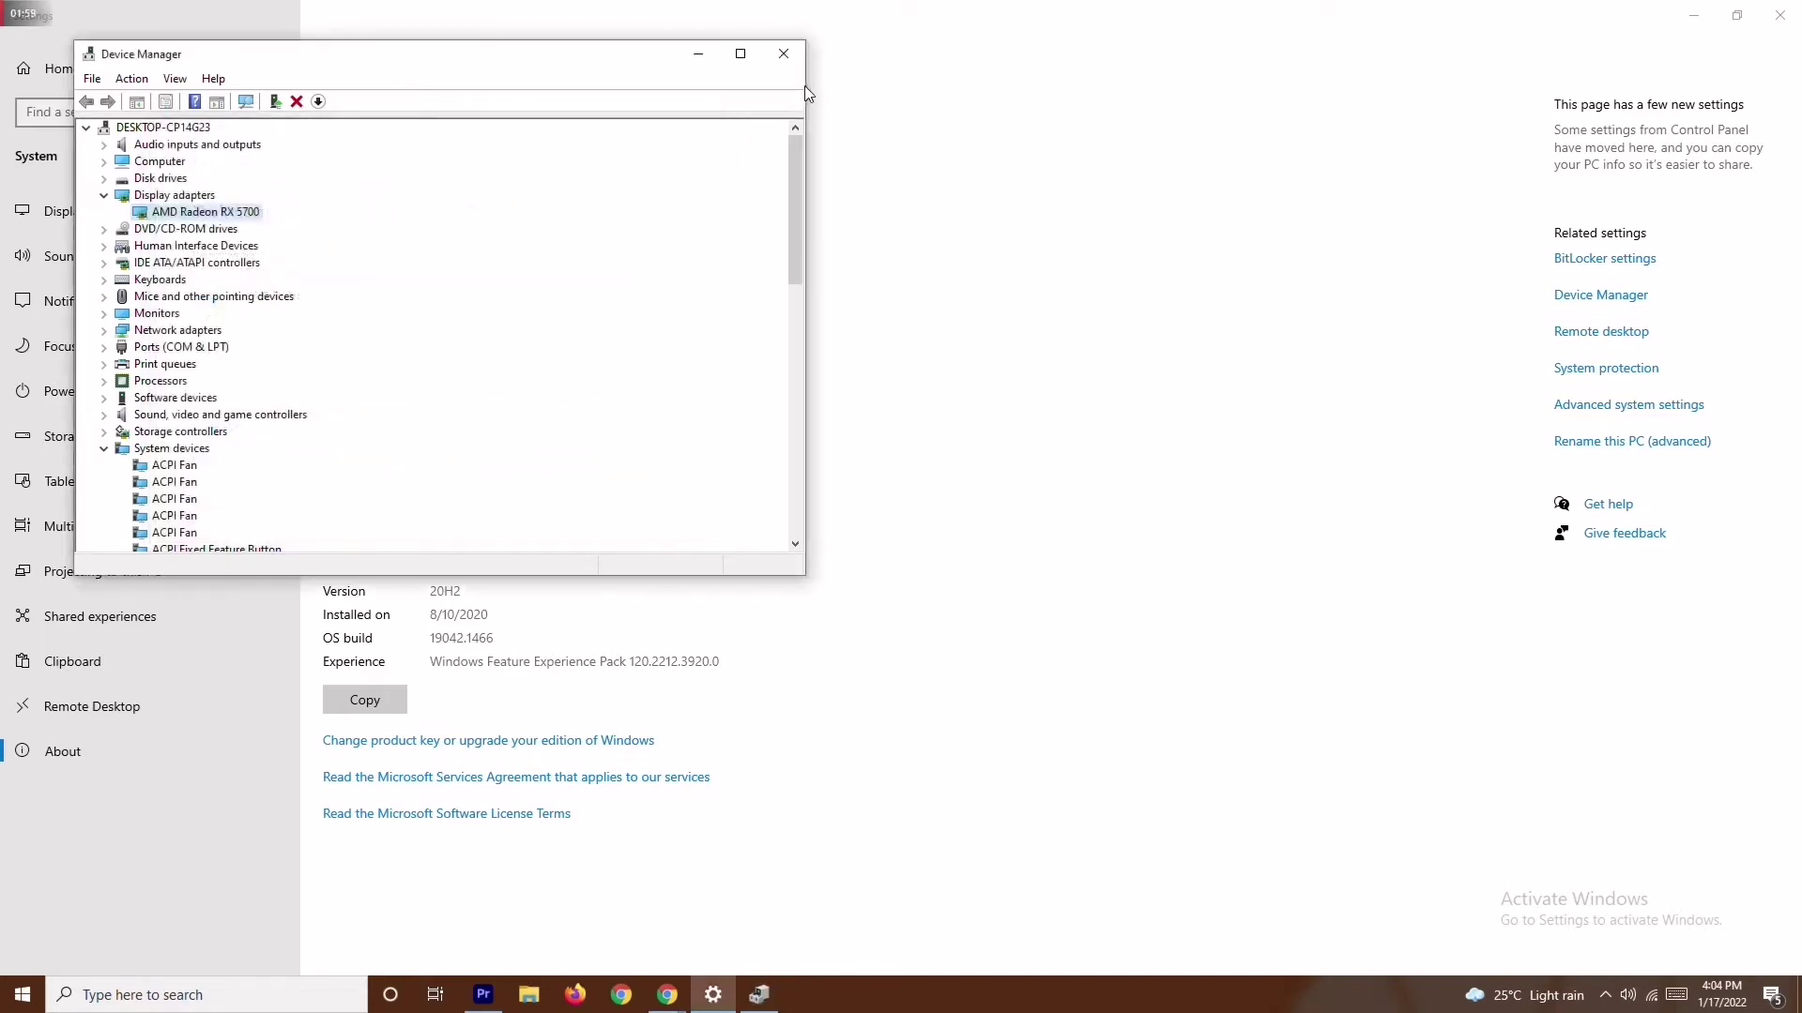
pyautogui.click(783, 53)
pyautogui.click(1781, 17)
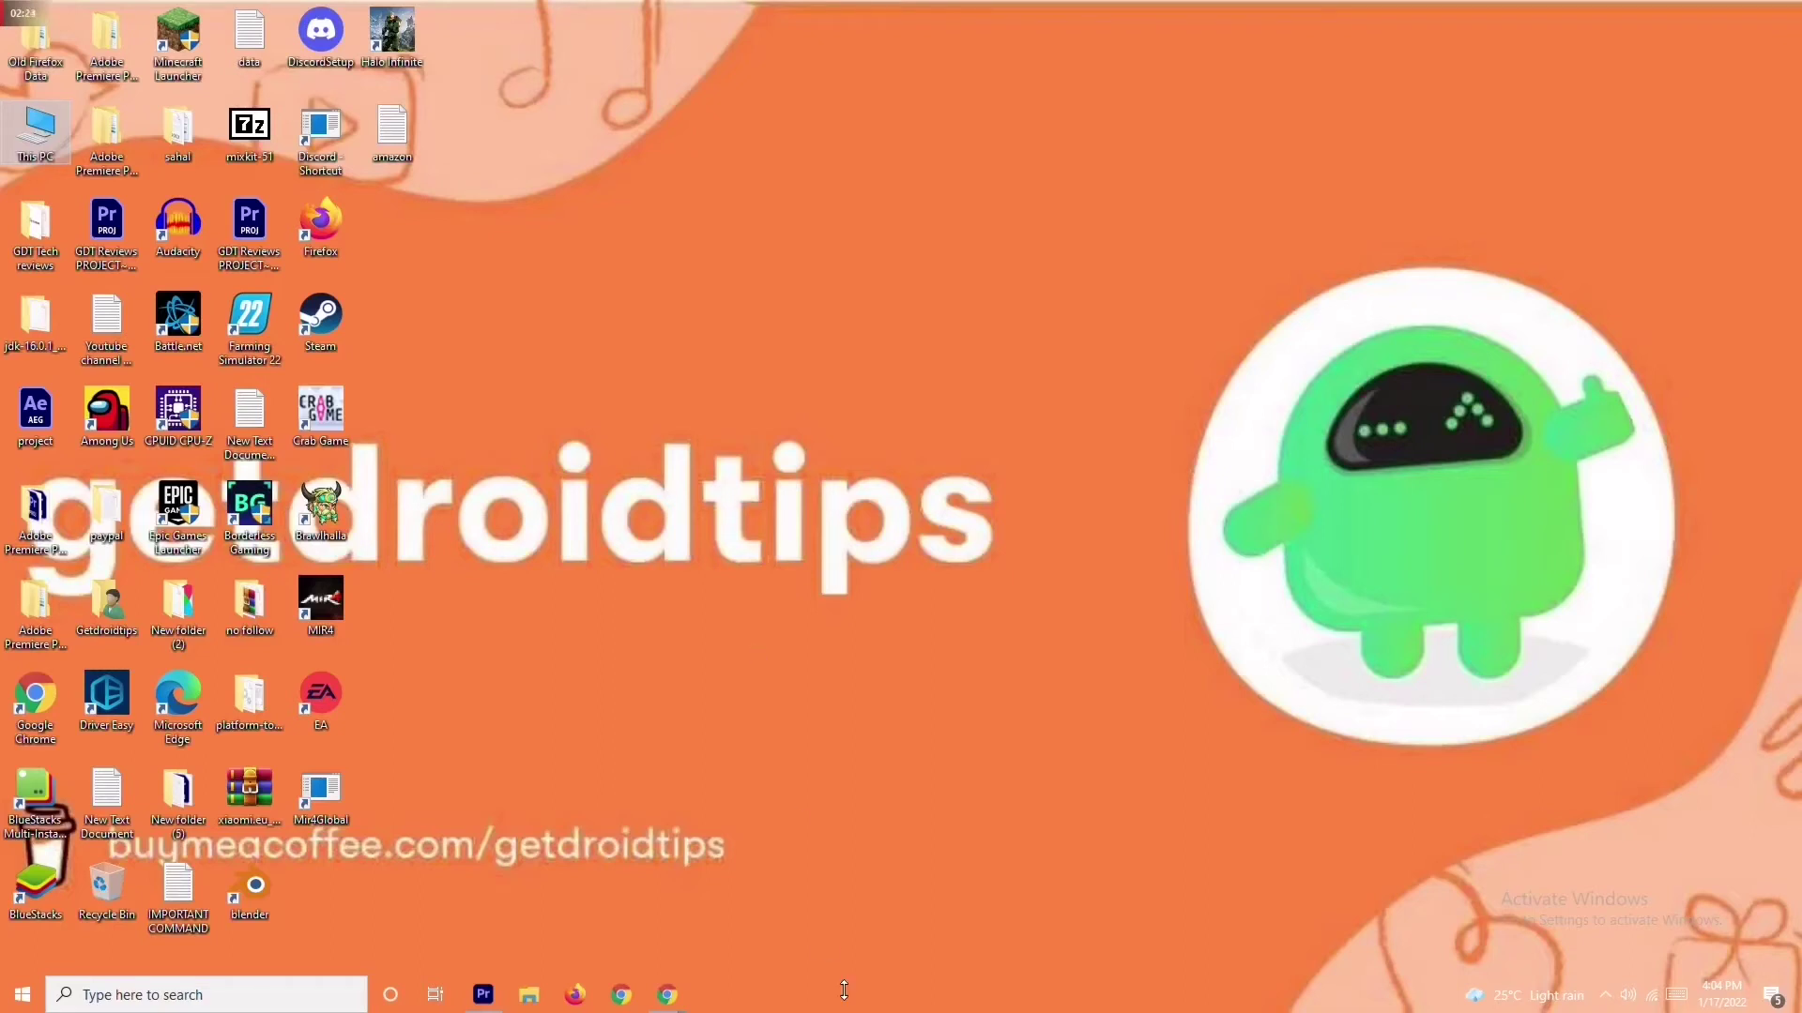
# Step: End the Adobe Premiere Pro task in Task Manager, then close Task Manager
pyautogui.rightClick(744, 1001)
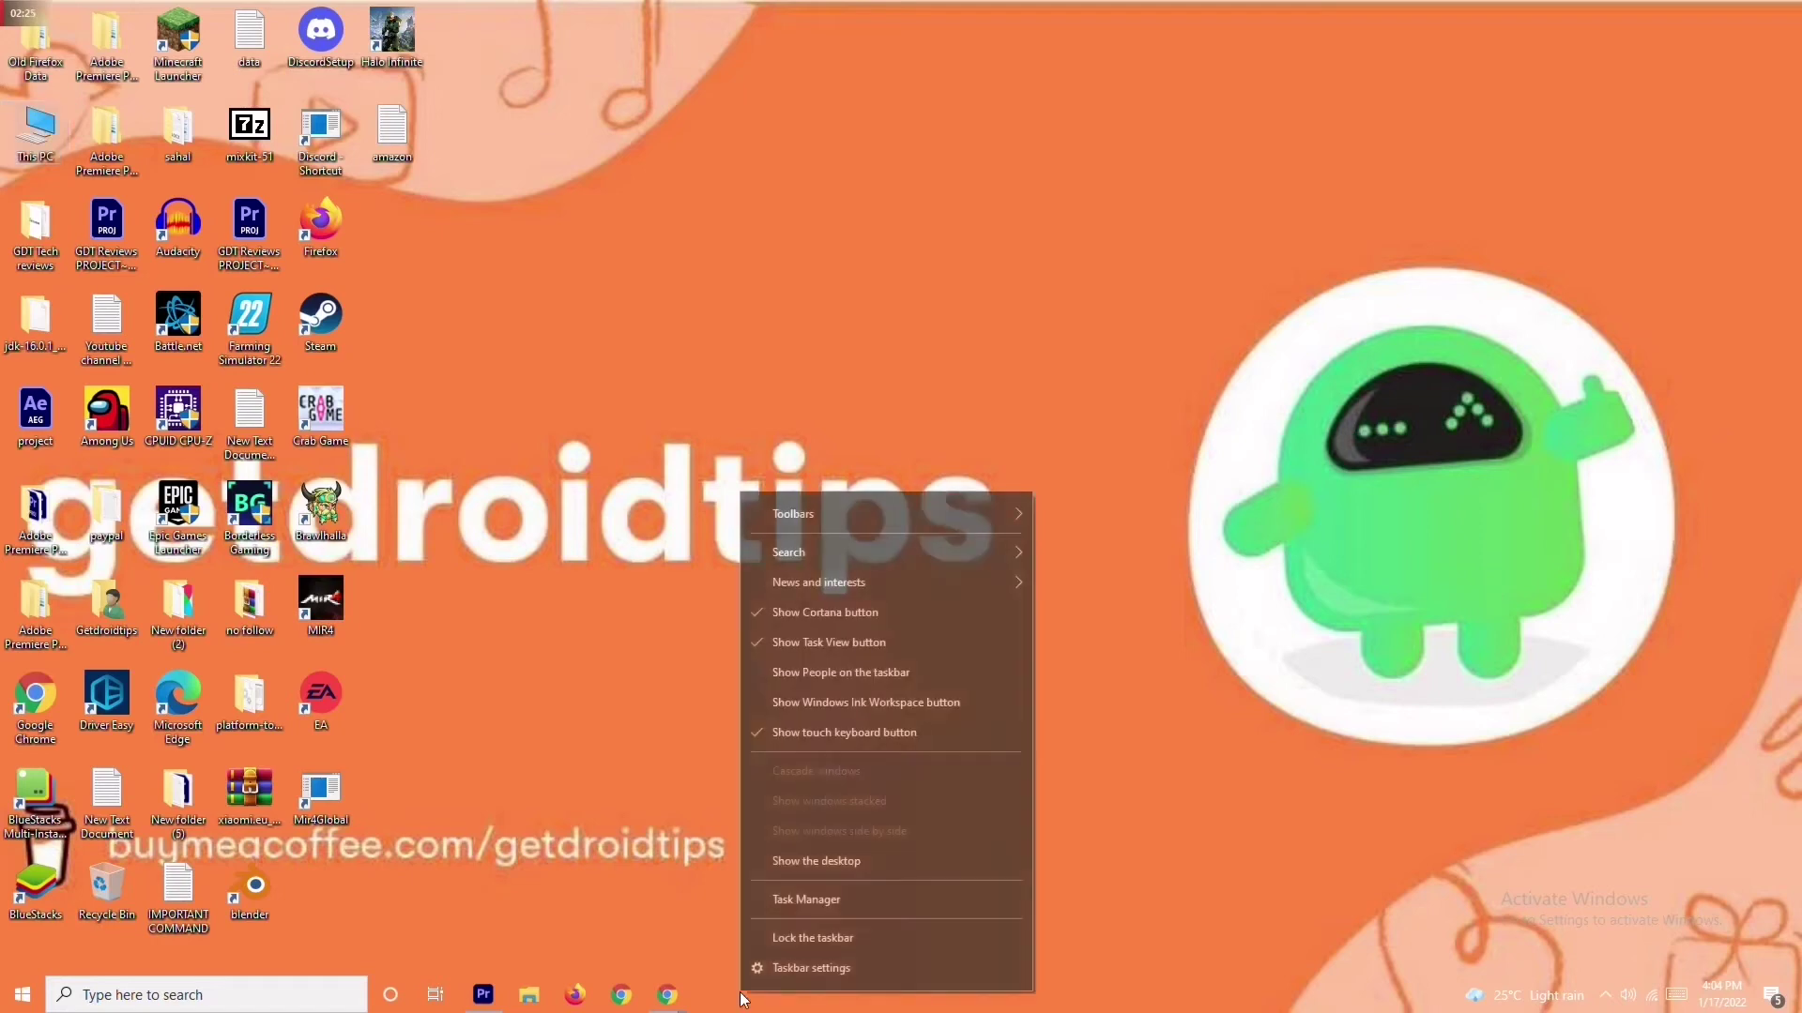
pyautogui.click(847, 904)
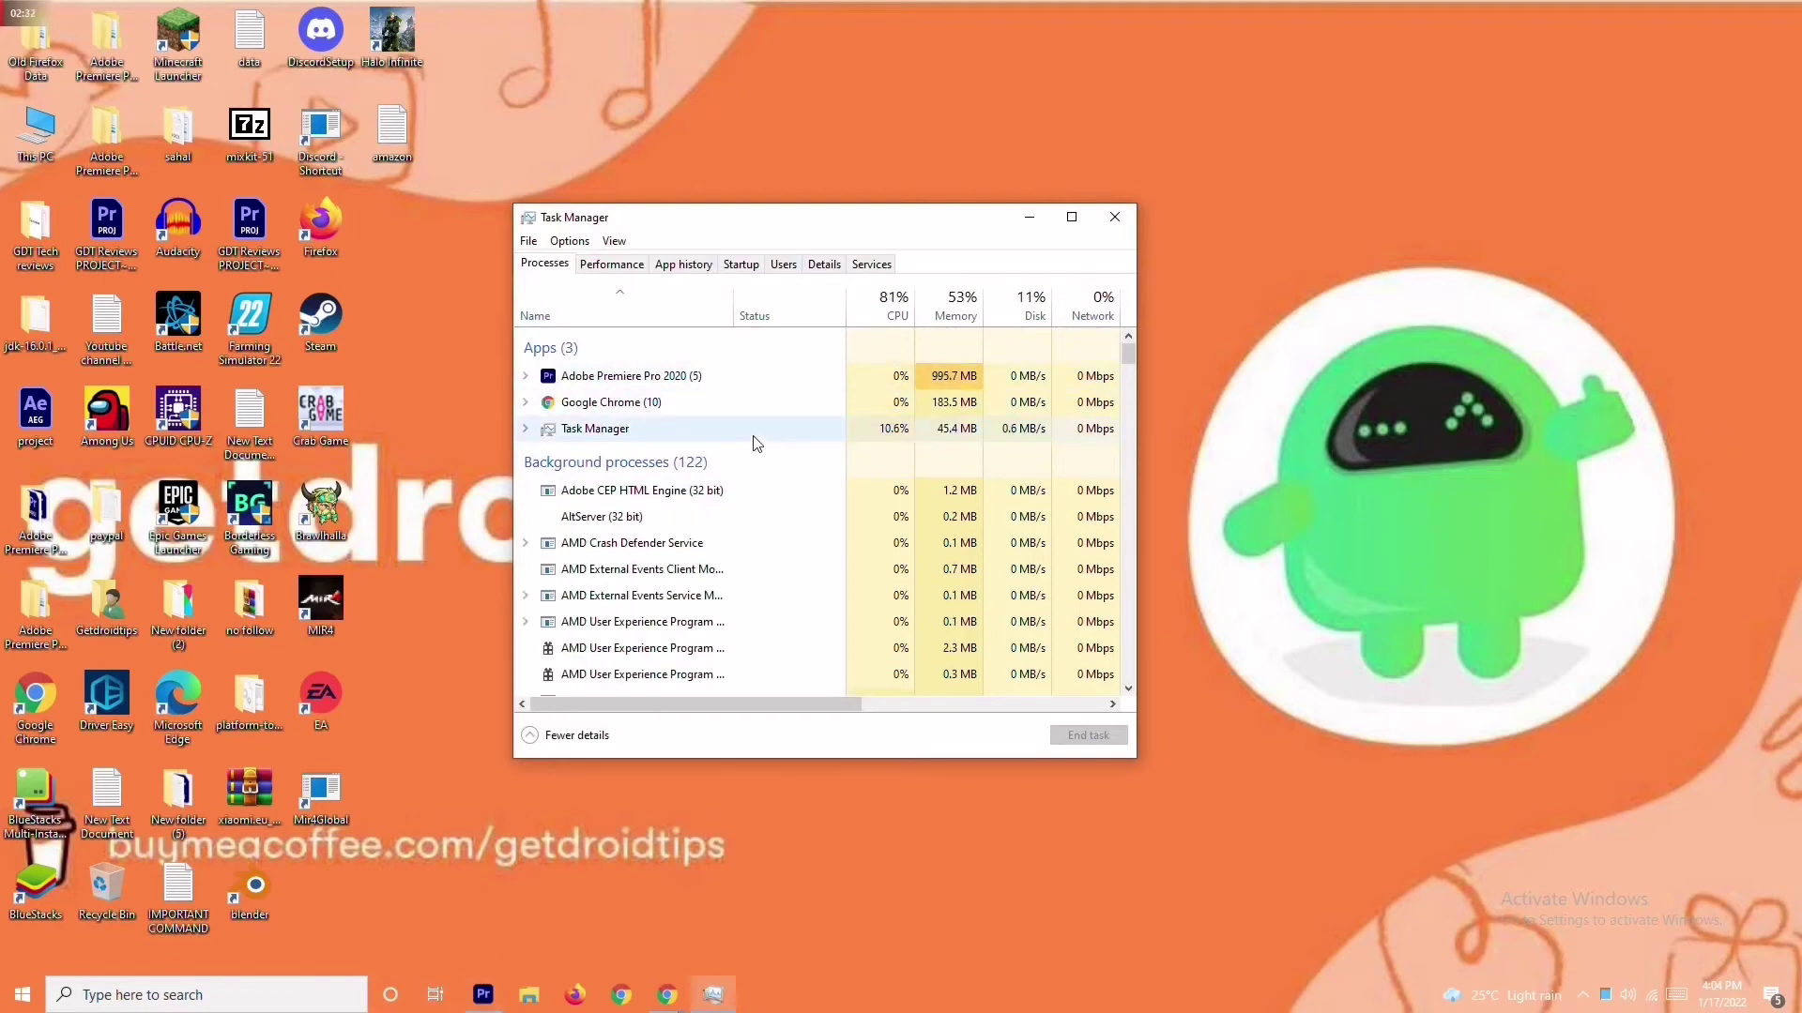
pyautogui.rightClick(706, 380)
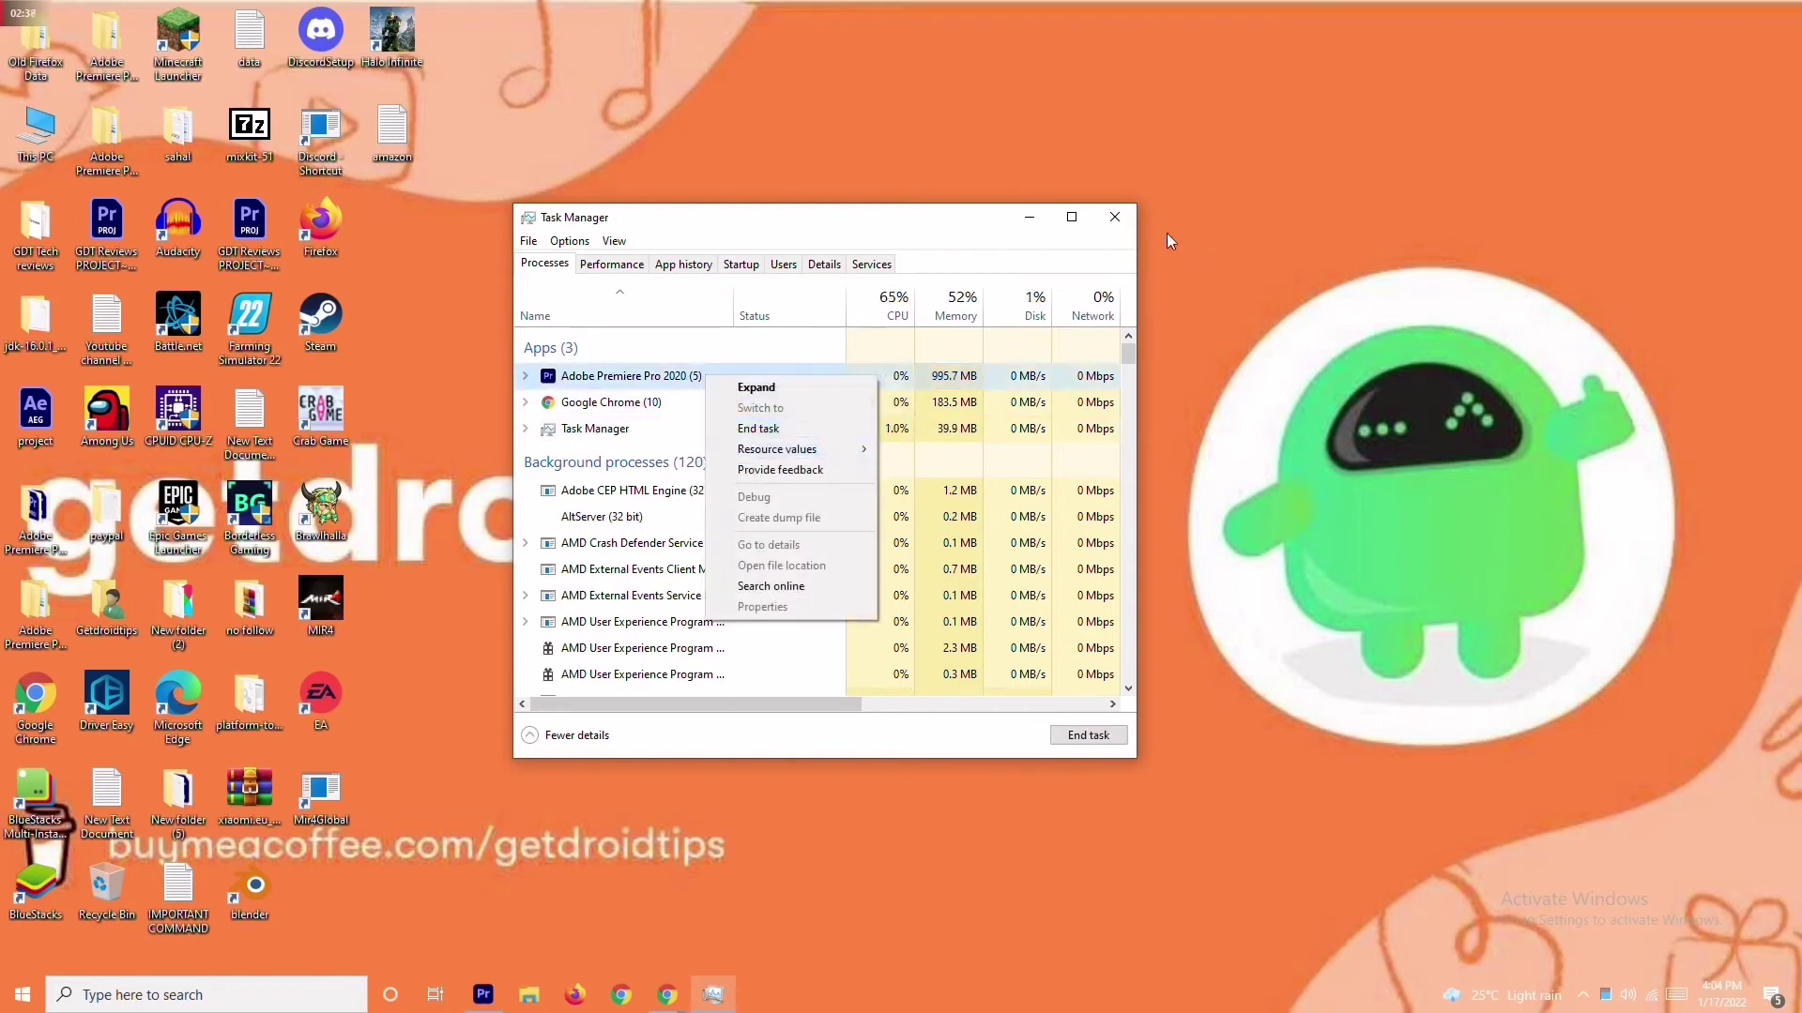
pyautogui.click(699, 334)
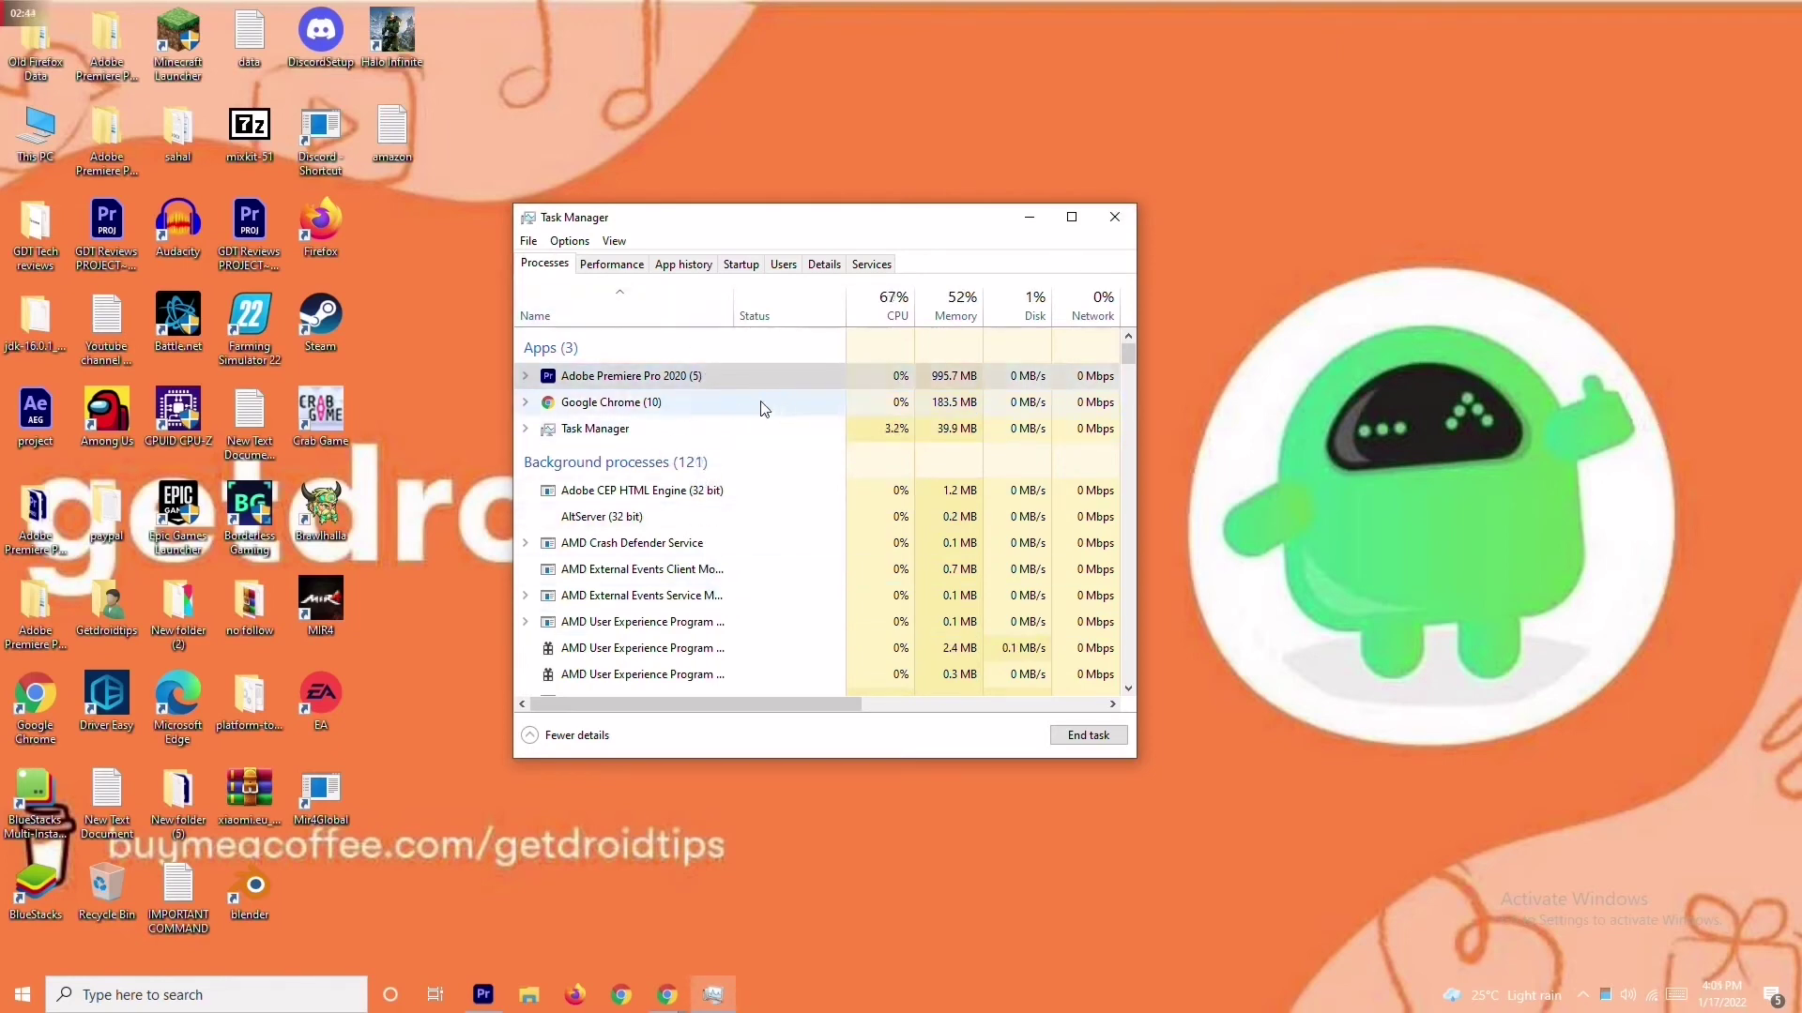
pyautogui.click(1115, 217)
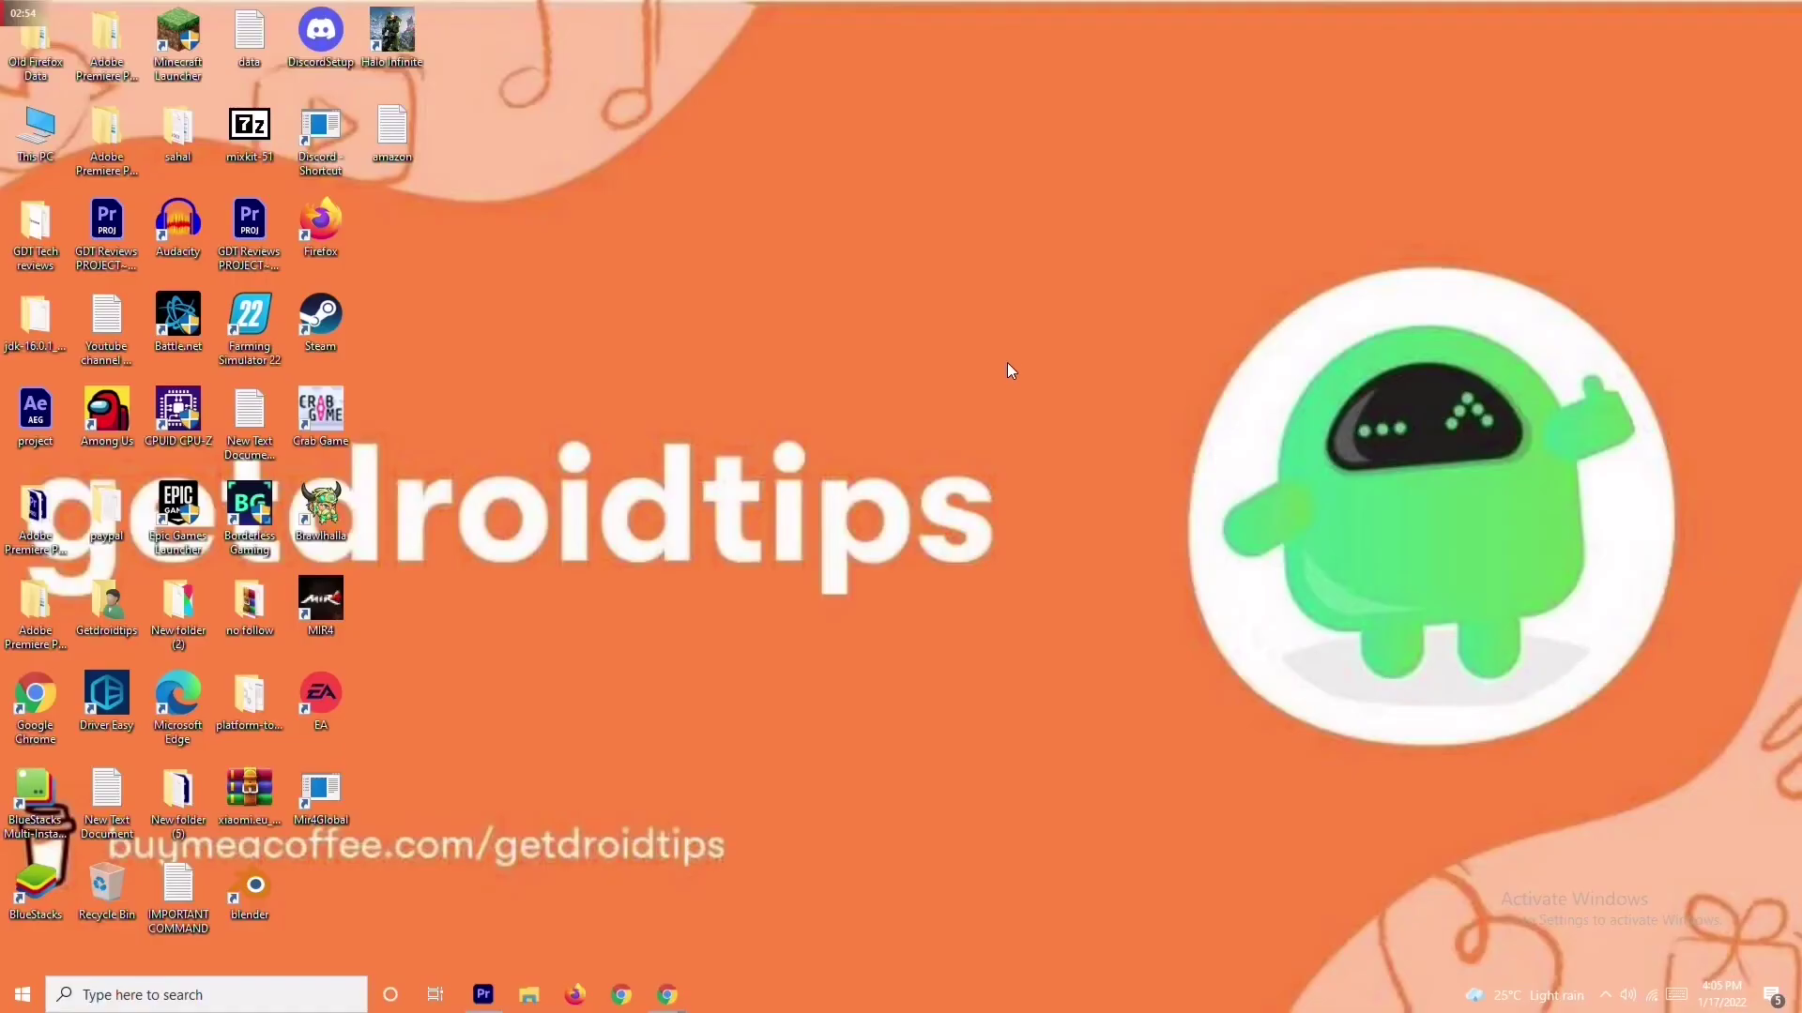
# Step: Launch Settings from the Windows search panel and go to Update & Security
pyautogui.click(113, 997)
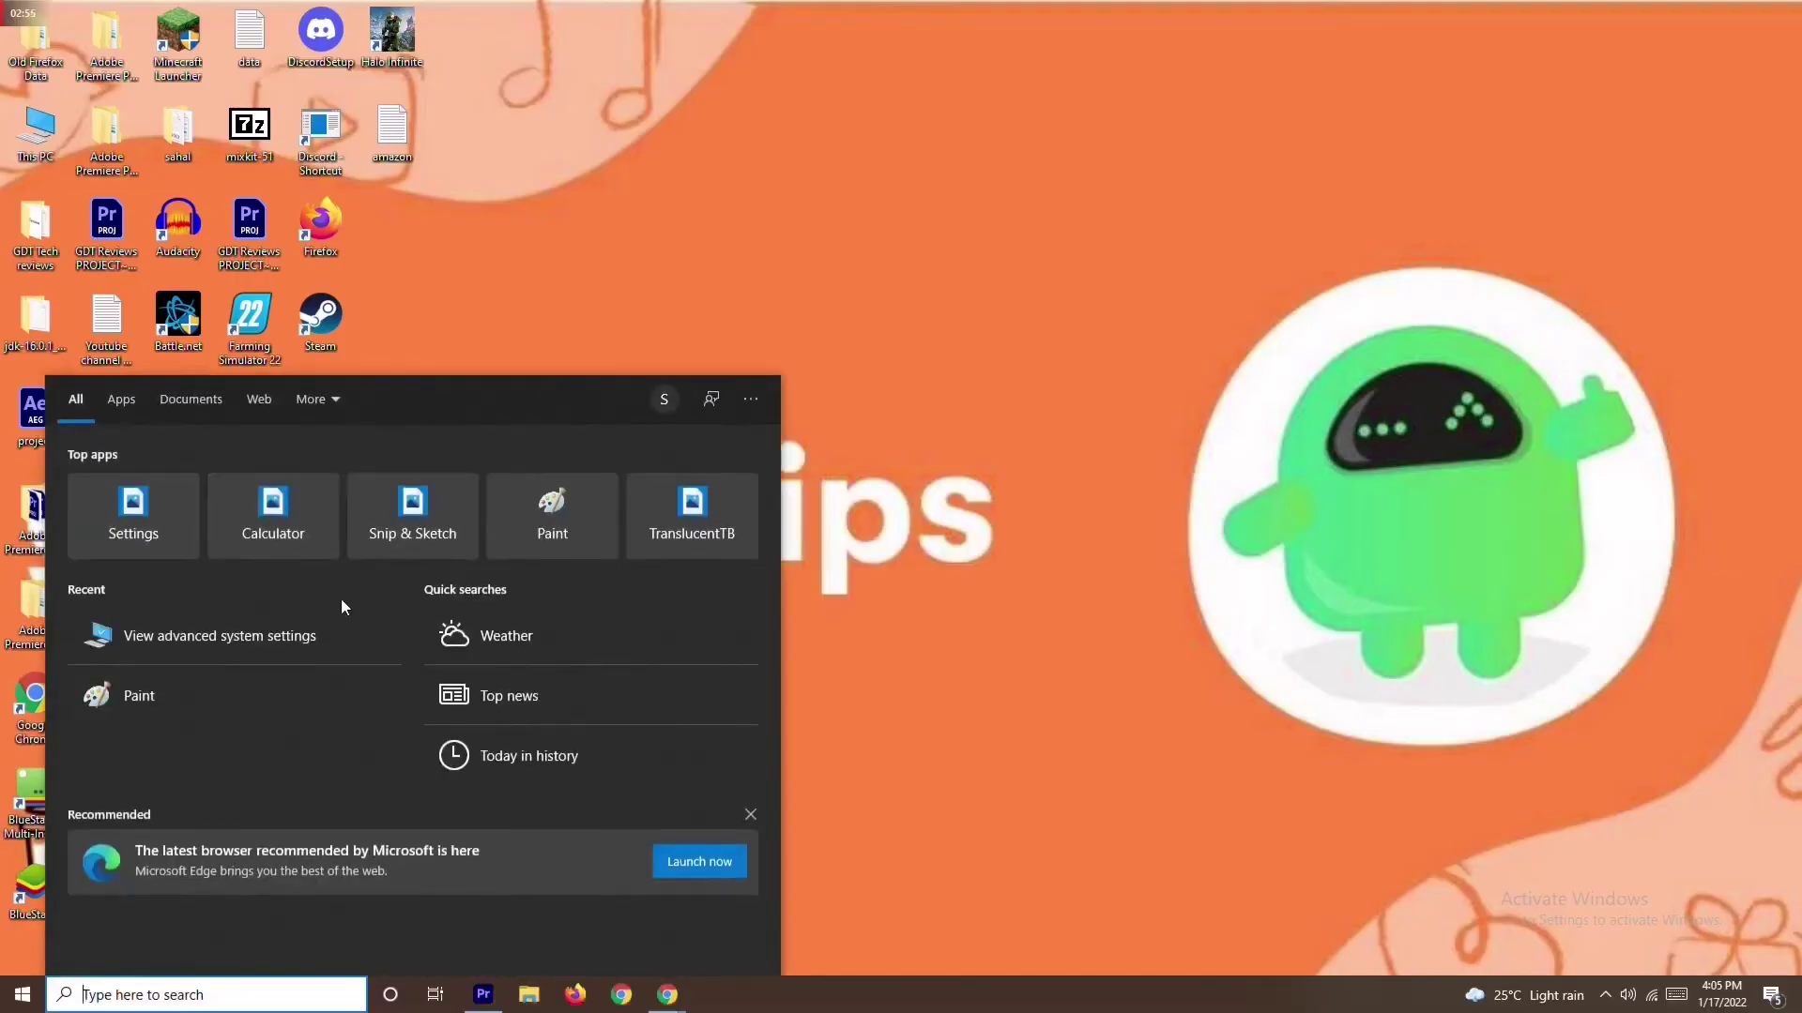
pyautogui.click(124, 507)
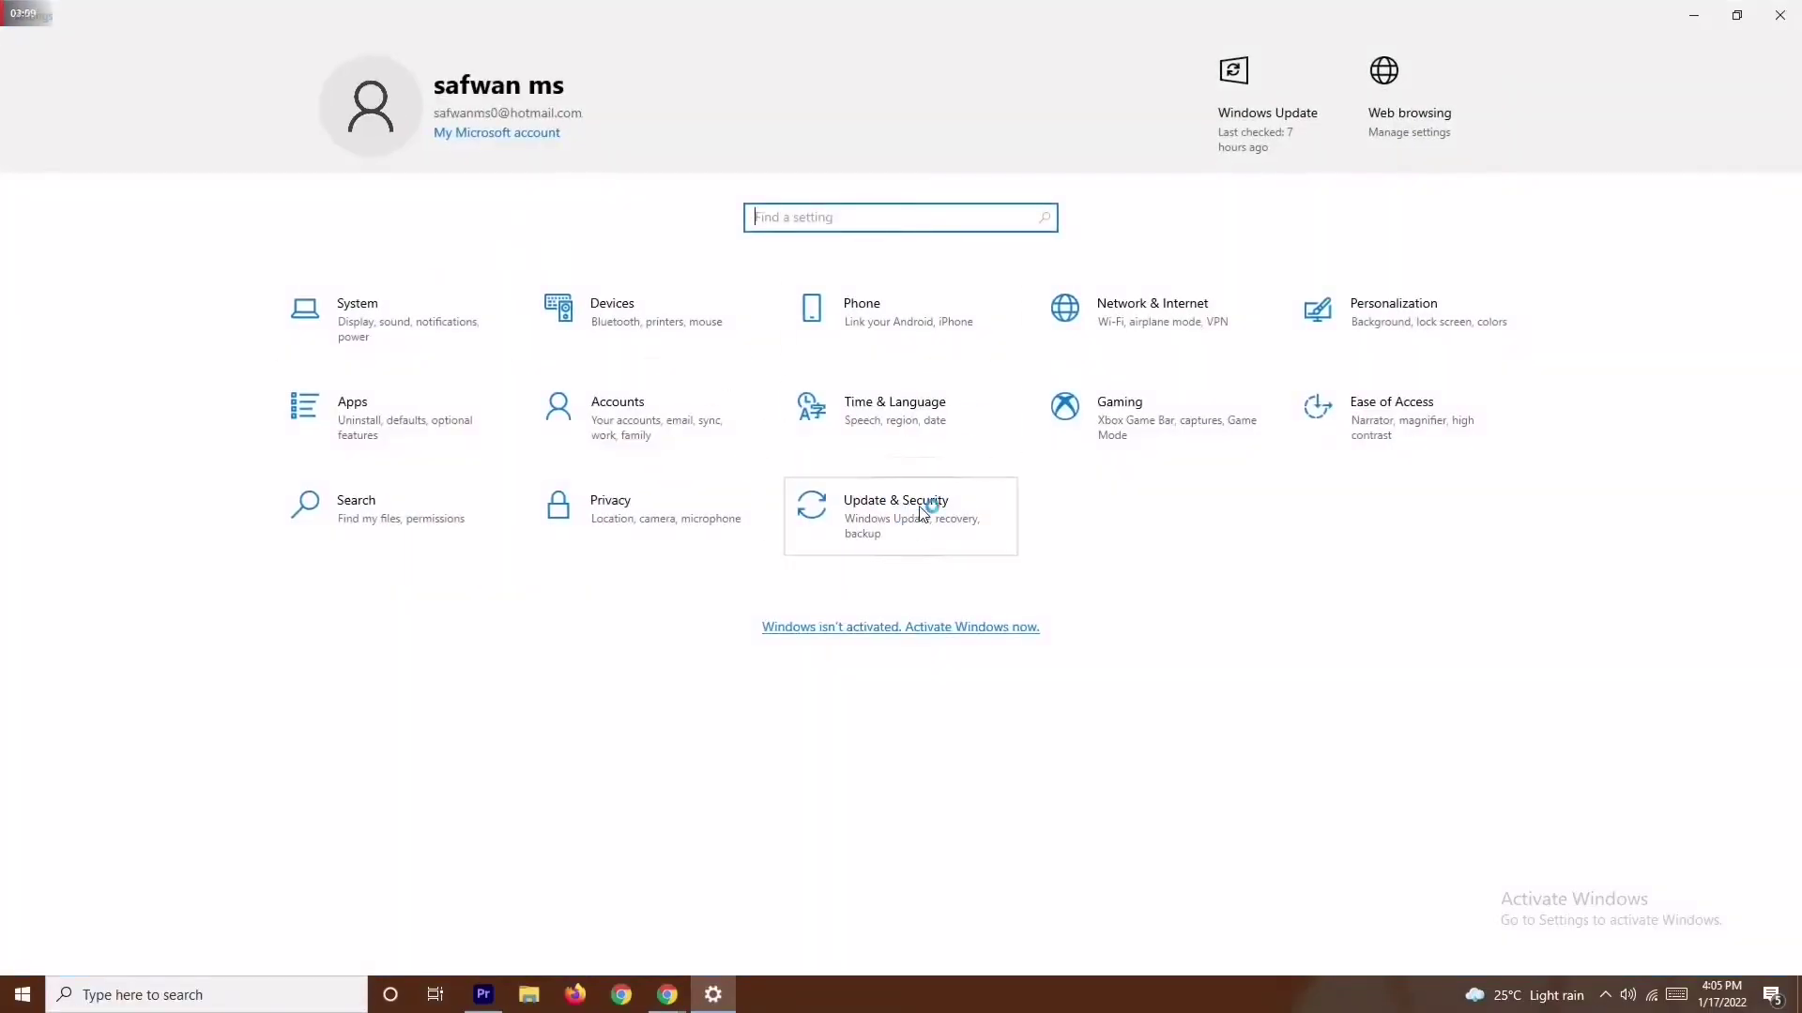
pyautogui.click(883, 522)
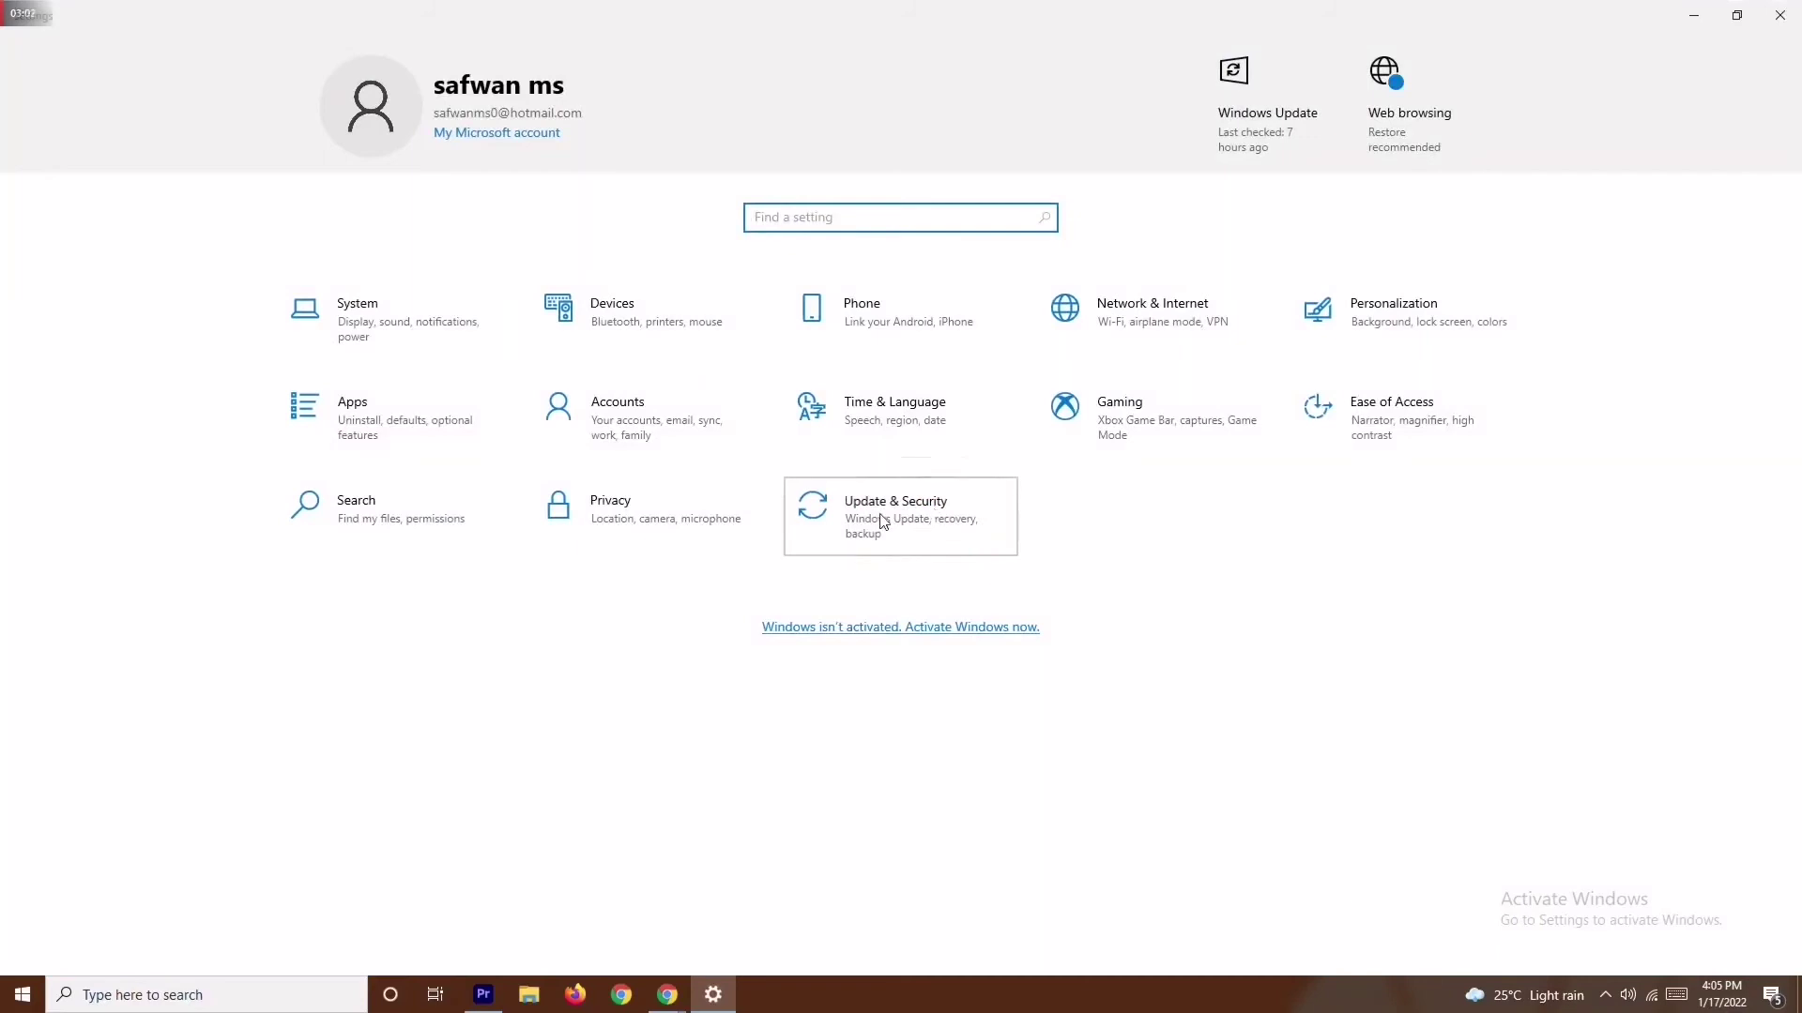